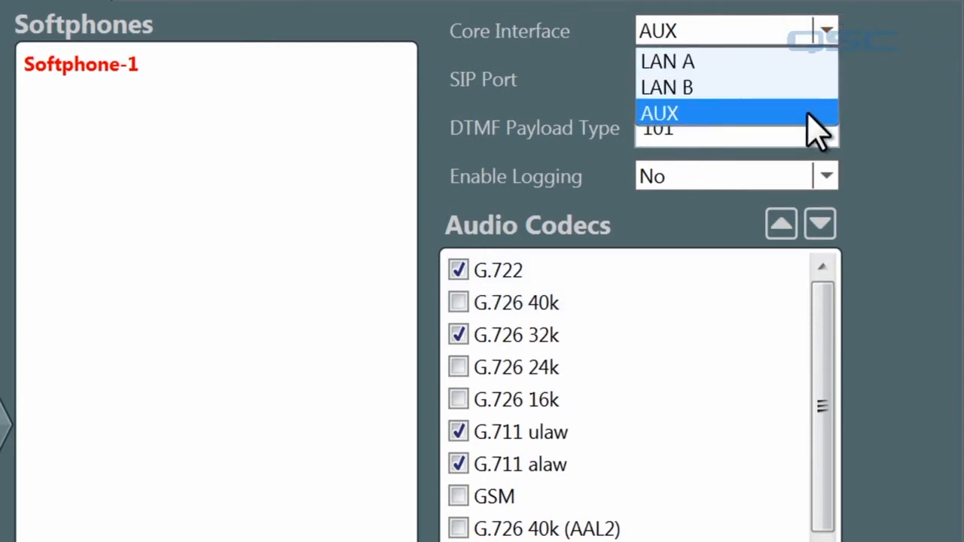
Keep AUX as Softphone-1's core interface, with G.722, G.726 32k, G.711 ulaw and alaw codecs enabled
click(817, 113)
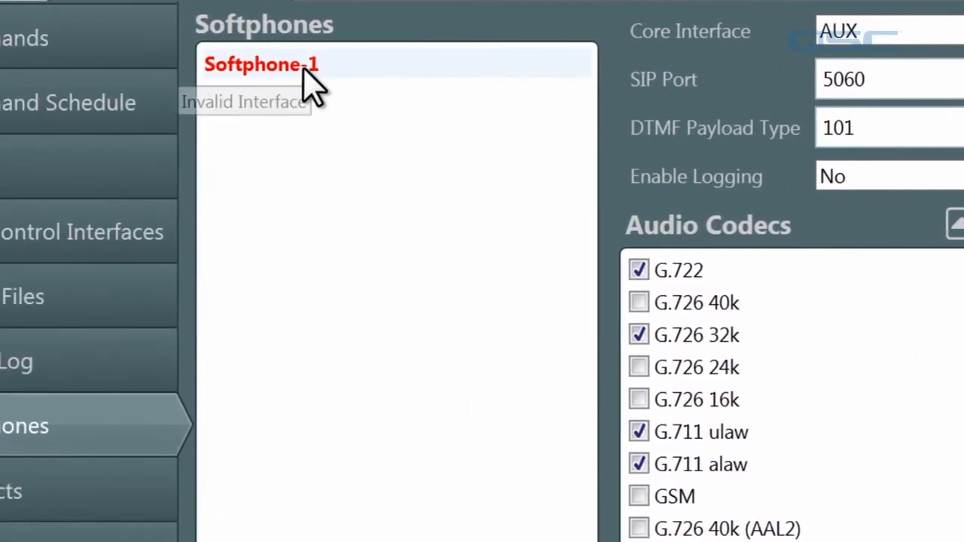
Enter Softphone-1's user name, turn on Register With Proxy, and set the proxy to sip.voipwelcome.com
double_click(125, 66)
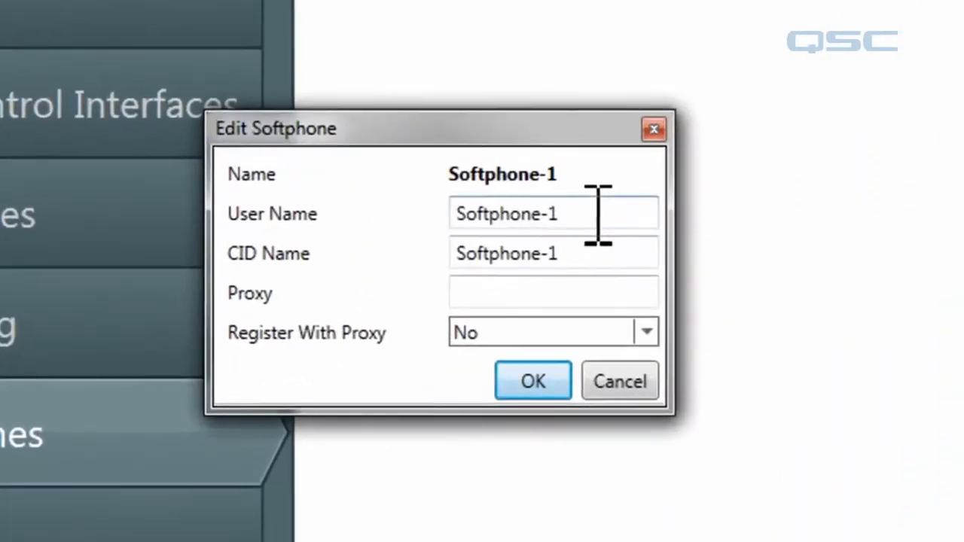
click(375, 297)
key(Tab)
key(Tab)
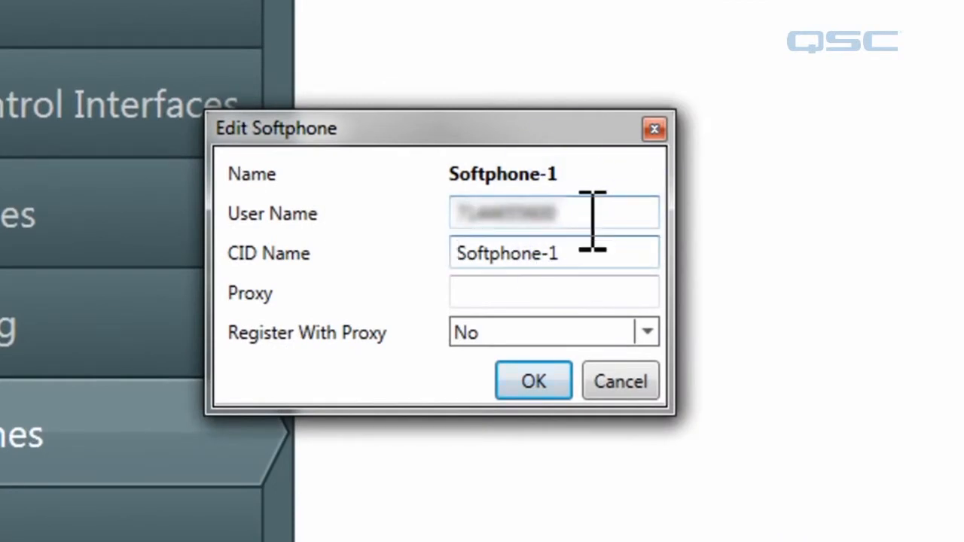
click(571, 327)
click(566, 355)
click(564, 292)
text(sip.voipwelcome)
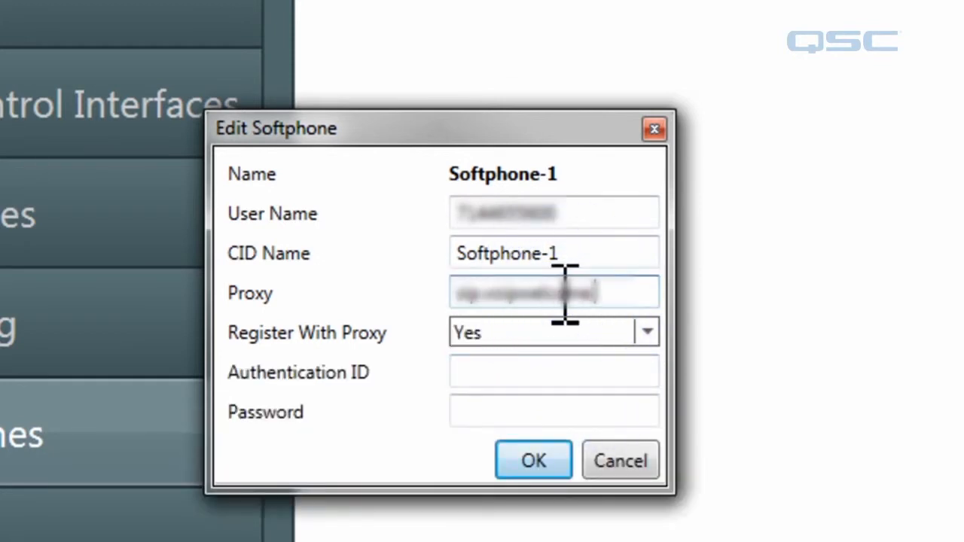
text(.com)
Enter the authentication ID and account password, then confirm the softphone settings
click(591, 369)
key(Tab)
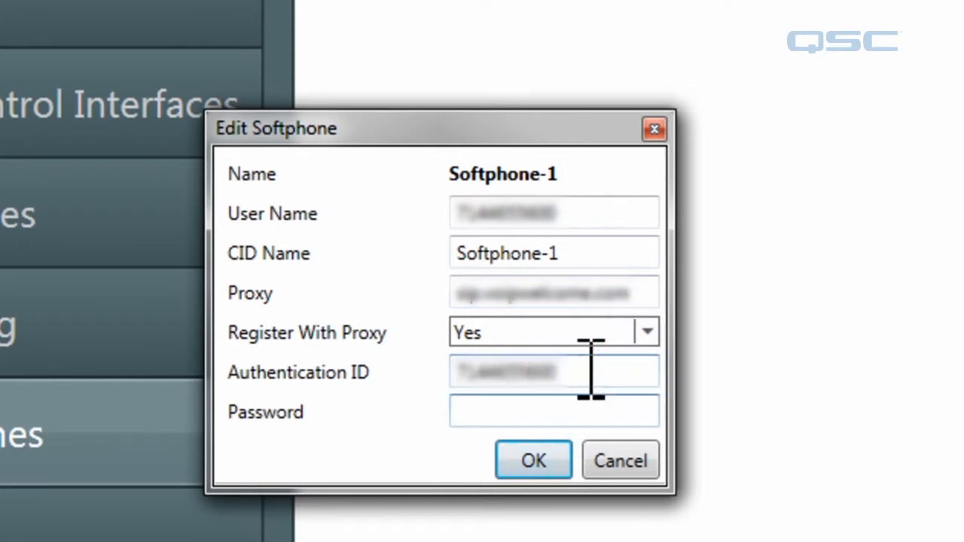
text(***)
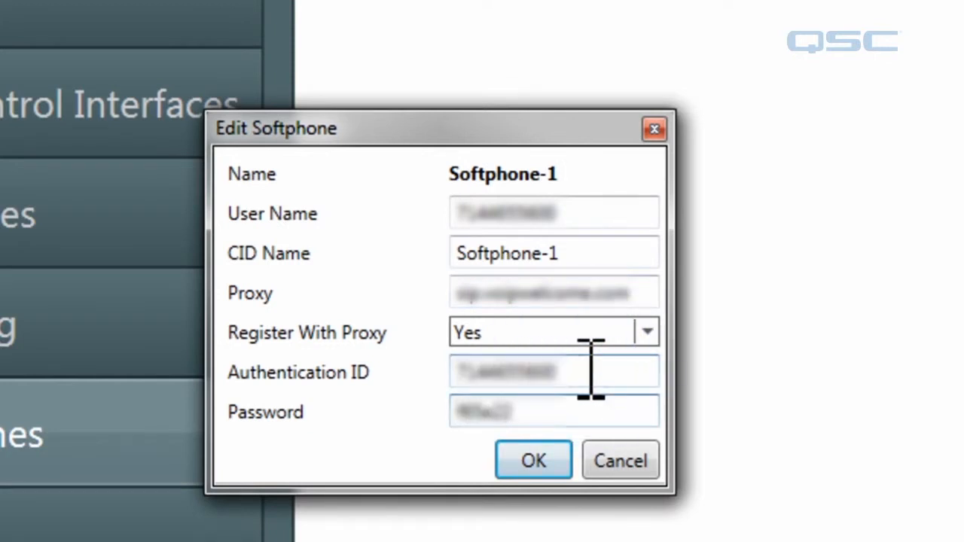
click(535, 461)
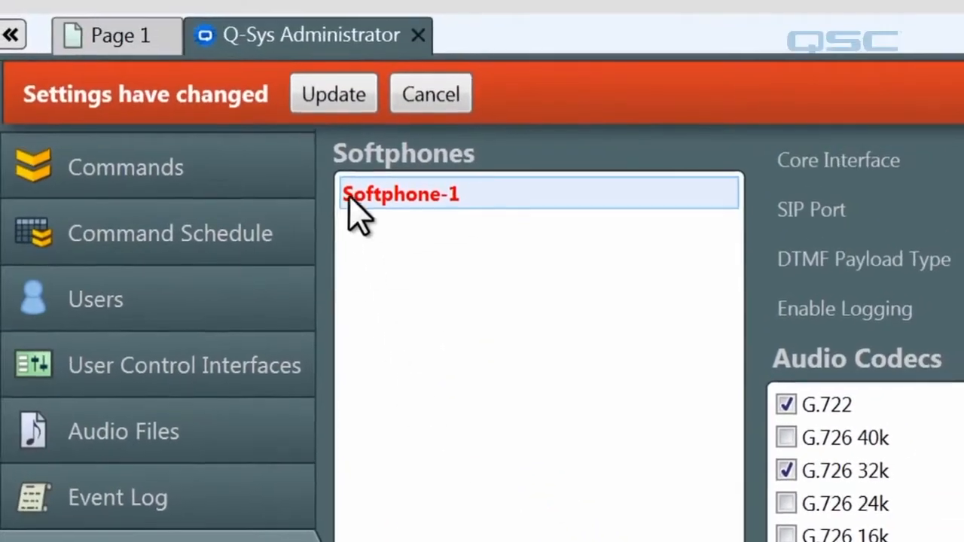
Apply the softphone settings and bring up the SoftPhone Status controls from Page 1
click(338, 111)
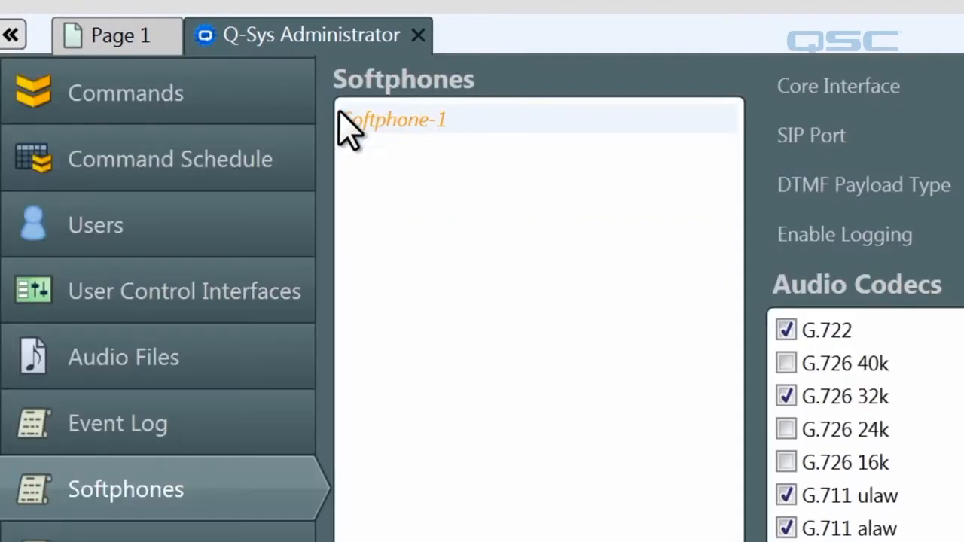
click(418, 36)
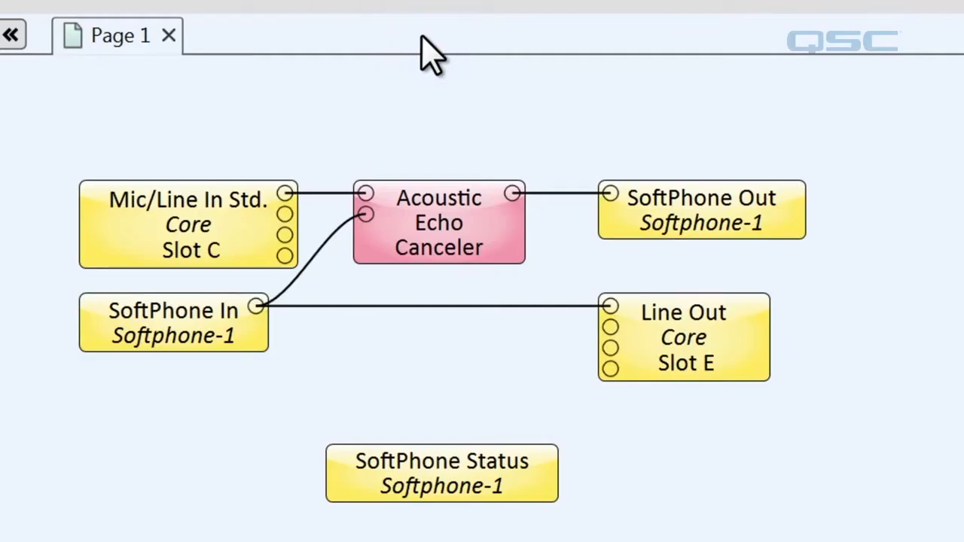
double_click(399, 479)
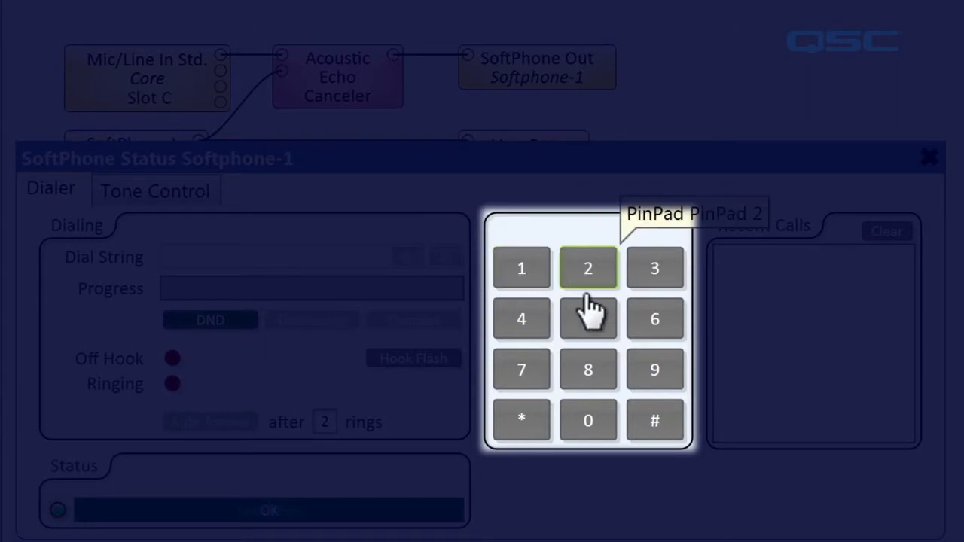
Toggle Do Not Disturb on and off, dial a number, connect the test call, and close the panel
click(588, 335)
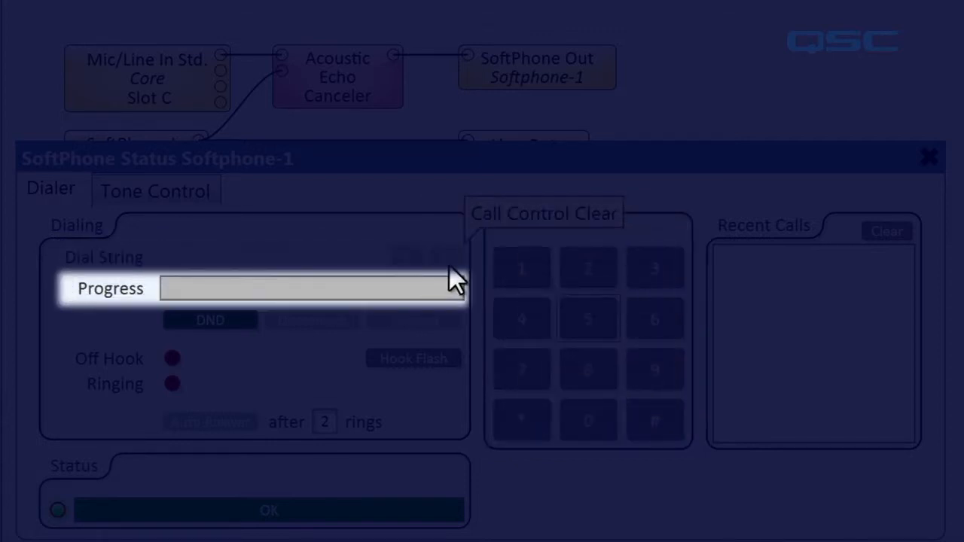
click(252, 322)
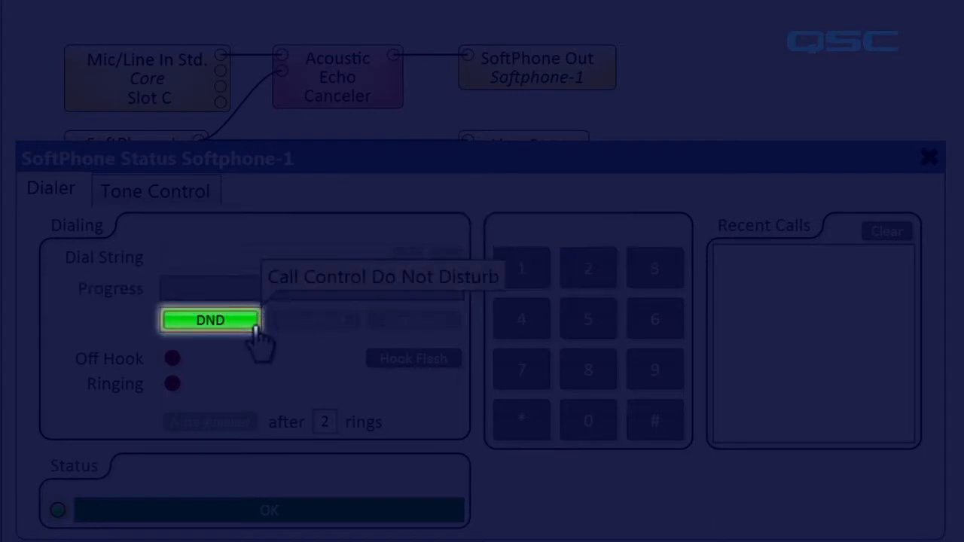
click(253, 324)
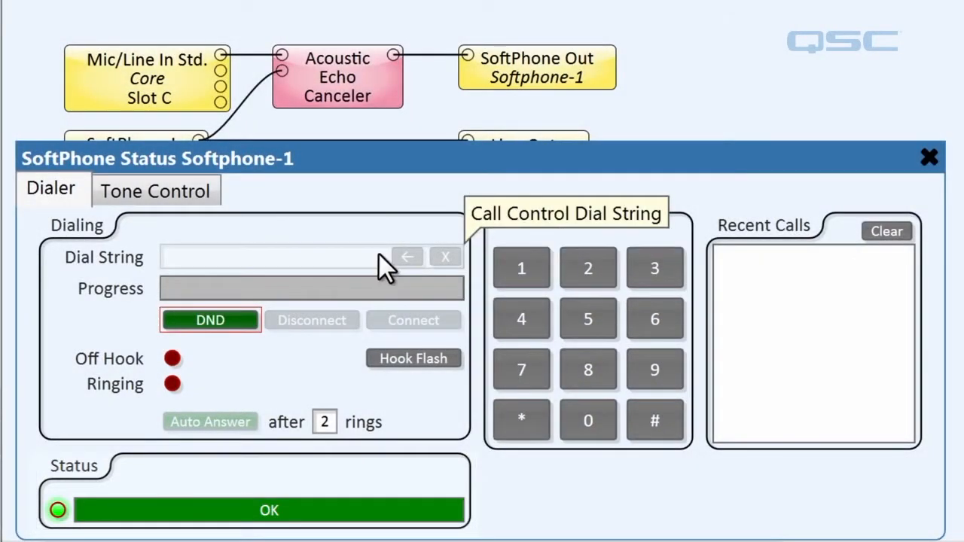
click(378, 256)
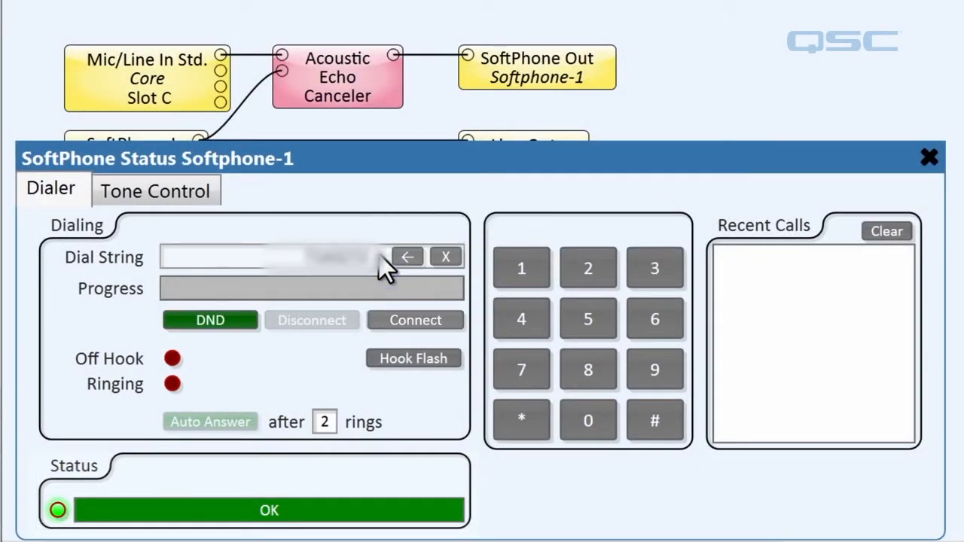
click(379, 323)
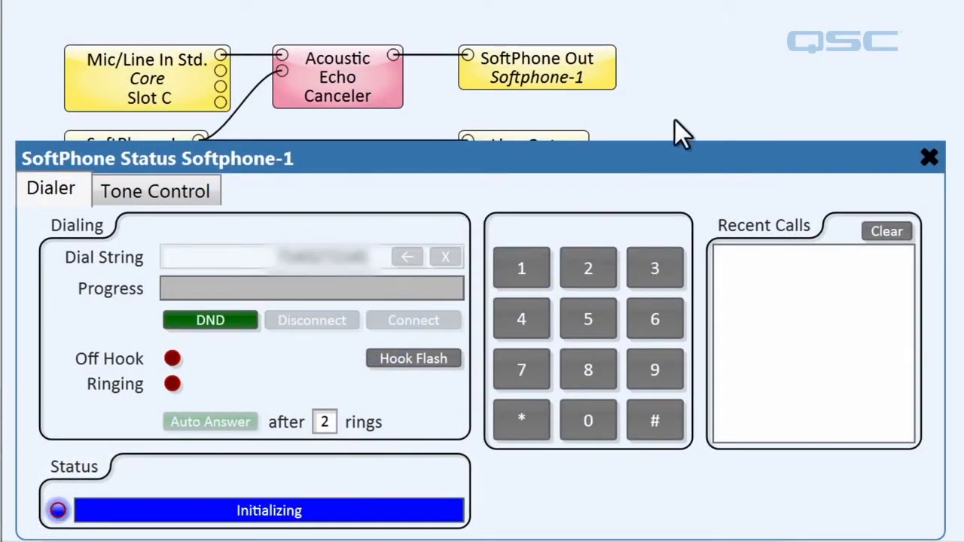
click(930, 156)
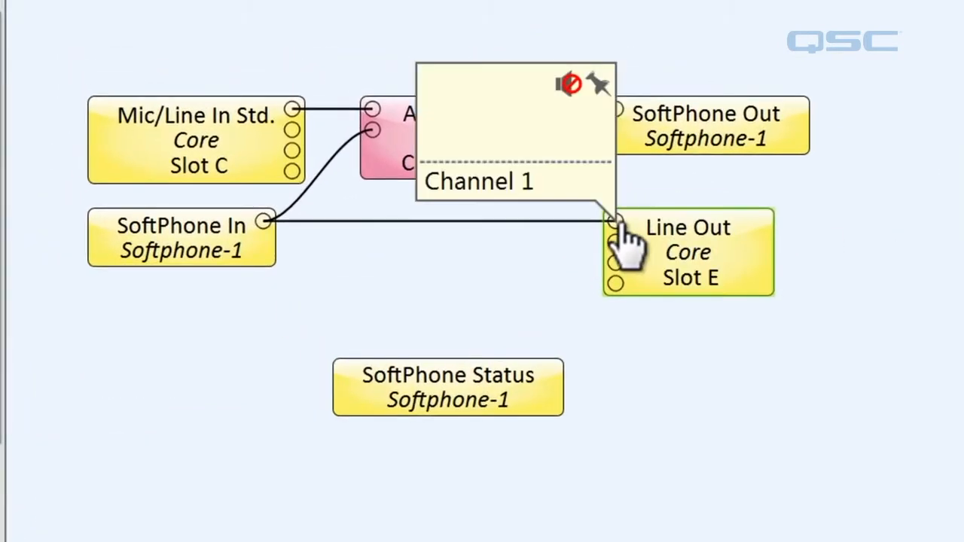
Unmute Line Out Channel 1 so the softphone audio can be heard
click(570, 84)
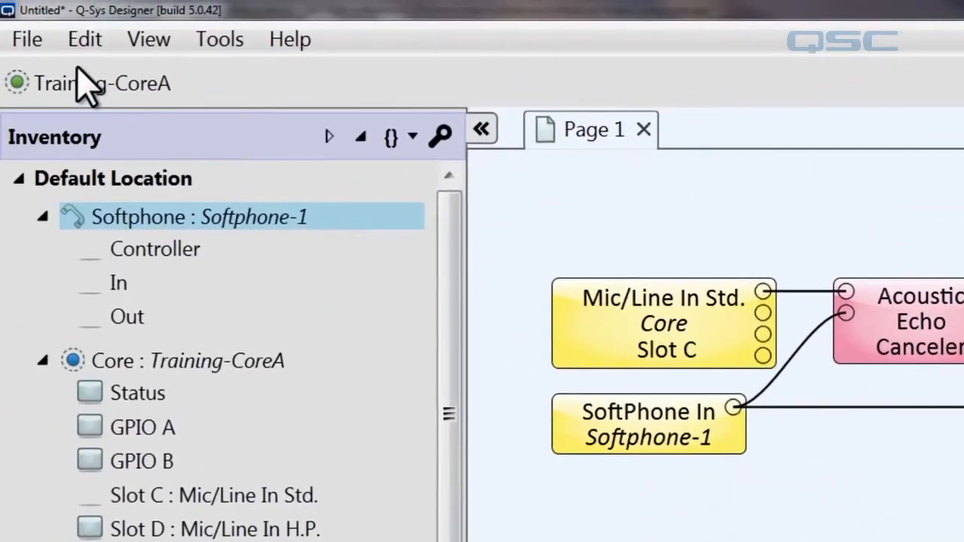
click(28, 39)
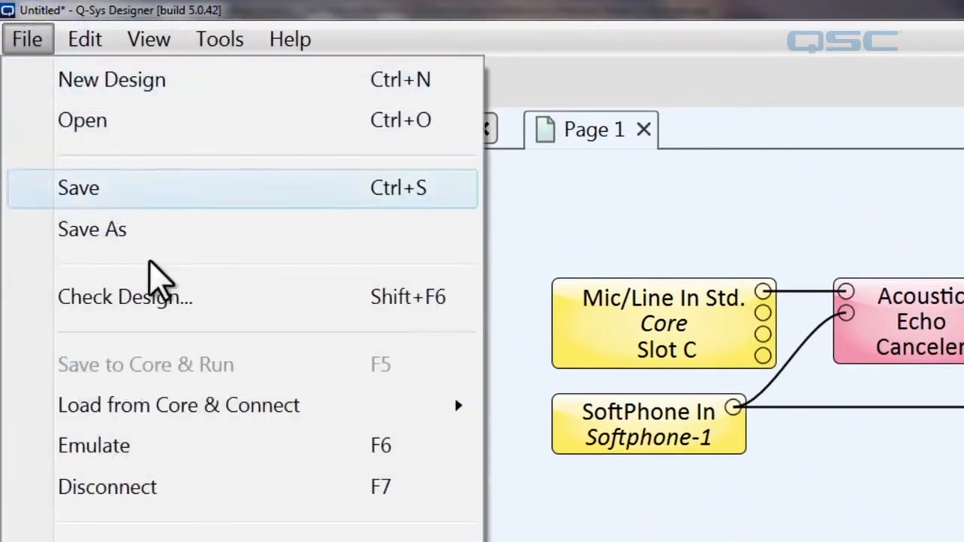
Disconnect from the Core and delete the SoftPhone In to Echo Canceler wire
click(246, 495)
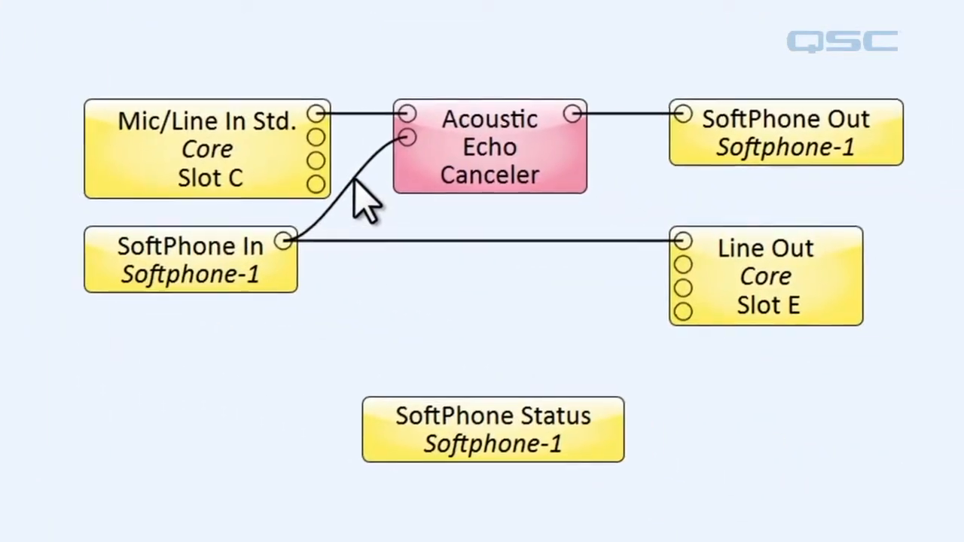
click(797, 303)
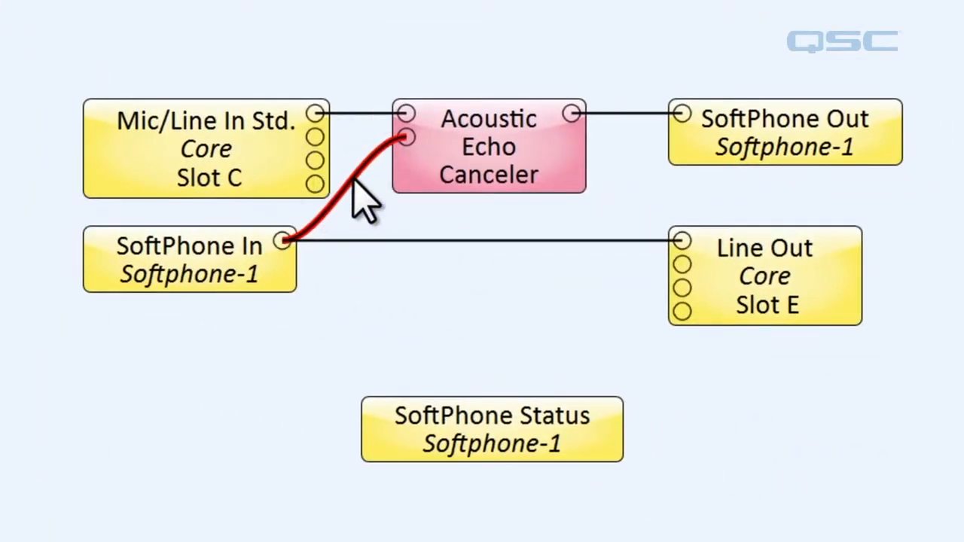
key(Delete)
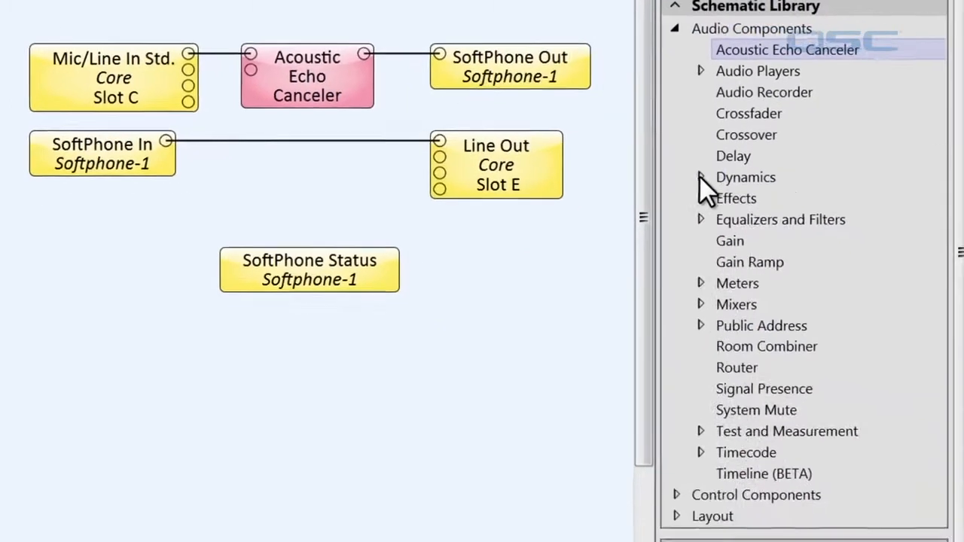
Add an Automatic Gain Control and a Parametric Equalizer, shifting Line Out further right
click(700, 177)
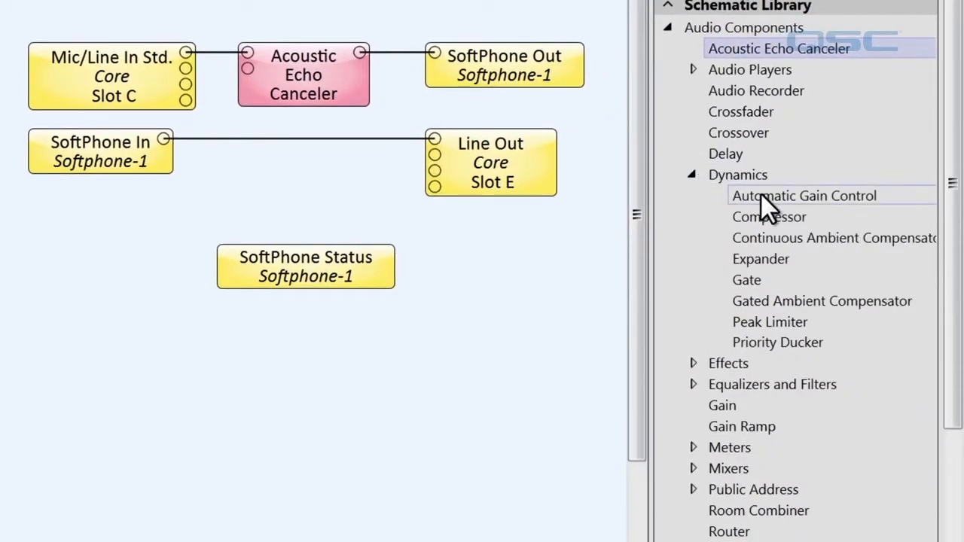
drag(761, 195, 189, 136)
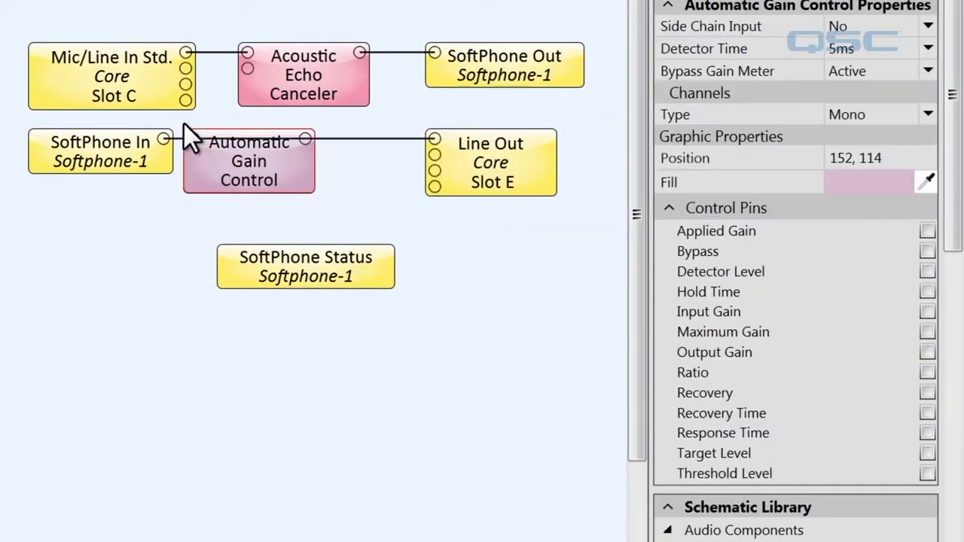
drag(949, 212, 952, 441)
click(692, 301)
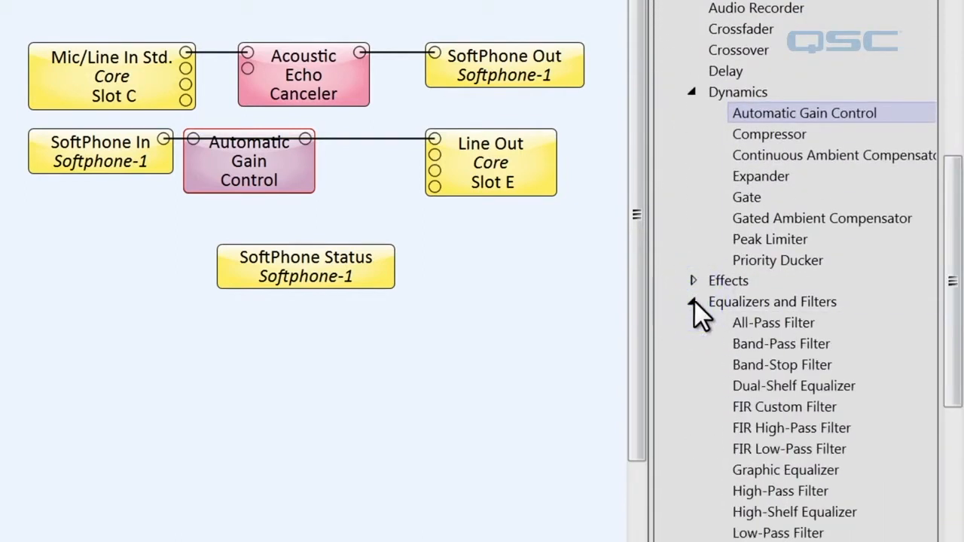
scroll(951, 354, down, 4)
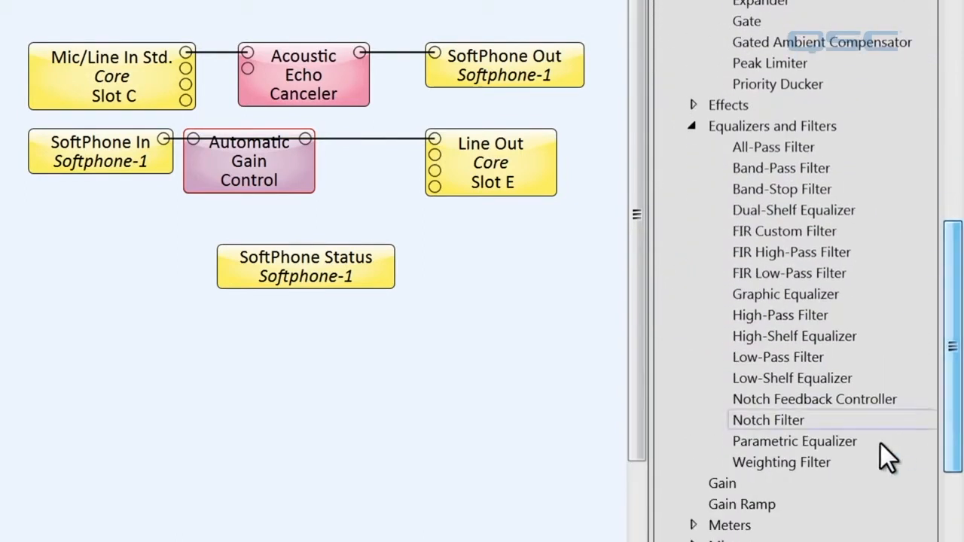
drag(755, 443, 328, 131)
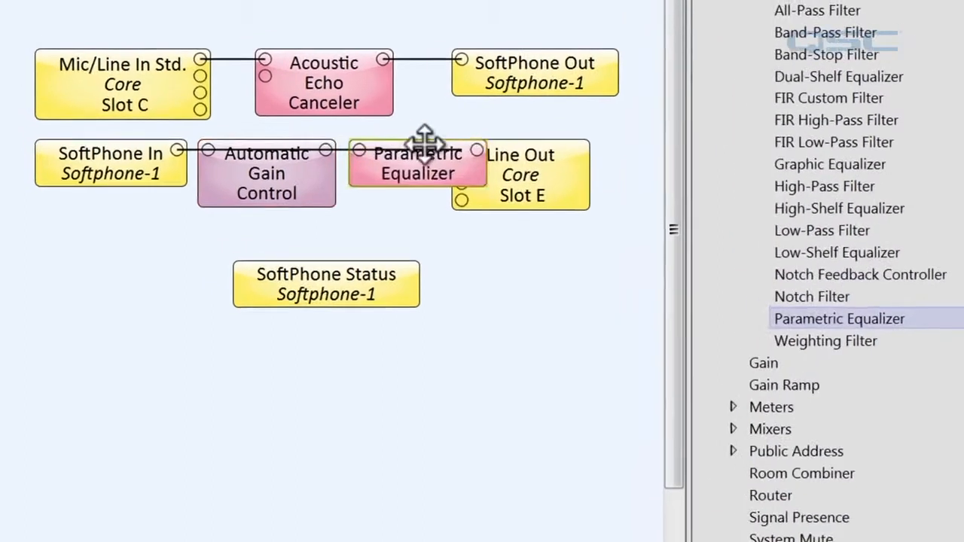
drag(501, 145, 521, 149)
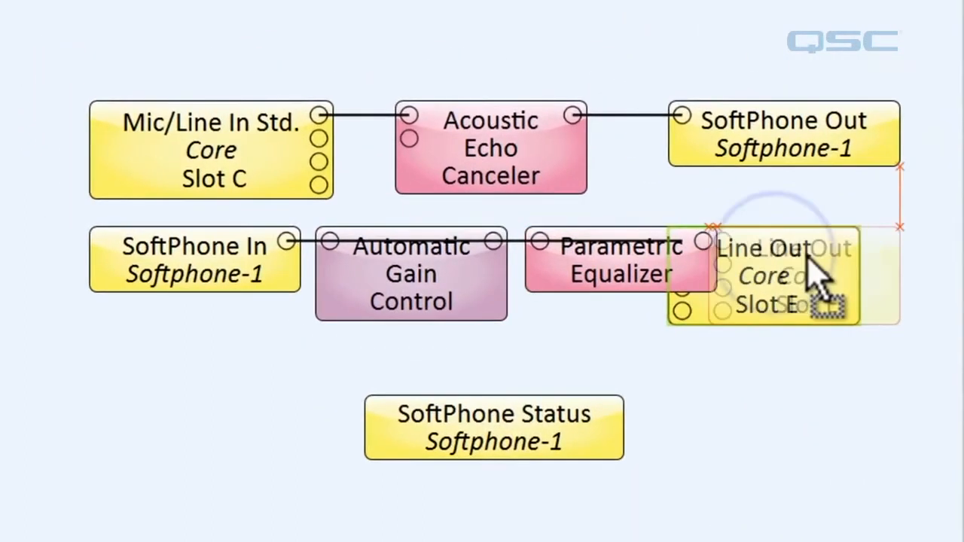
drag(810, 256, 808, 245)
Rewire SoftPhone In through gain control and equalizer to Line Out, also feeding the echo canceler reference
click(670, 241)
key(Delete)
drag(286, 241, 329, 241)
drag(493, 241, 540, 241)
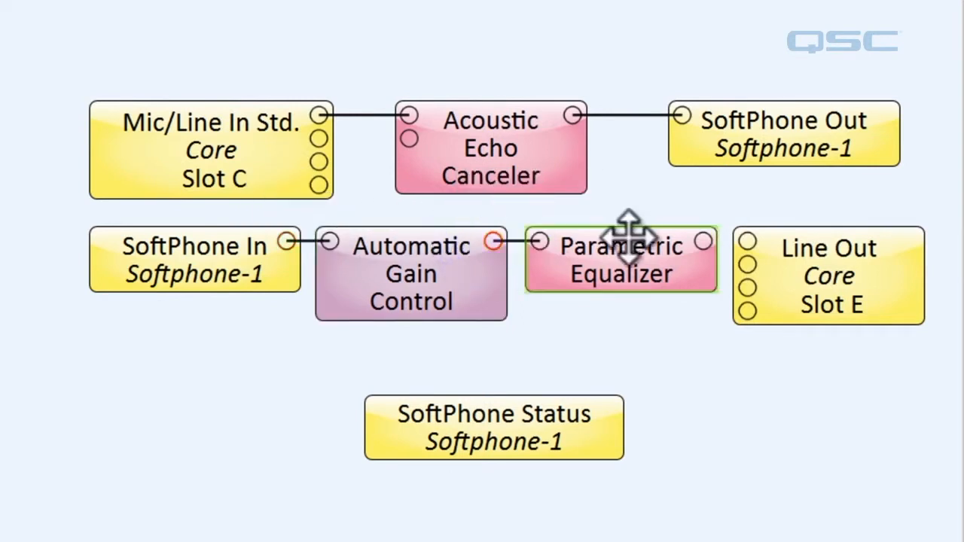
drag(703, 241, 747, 241)
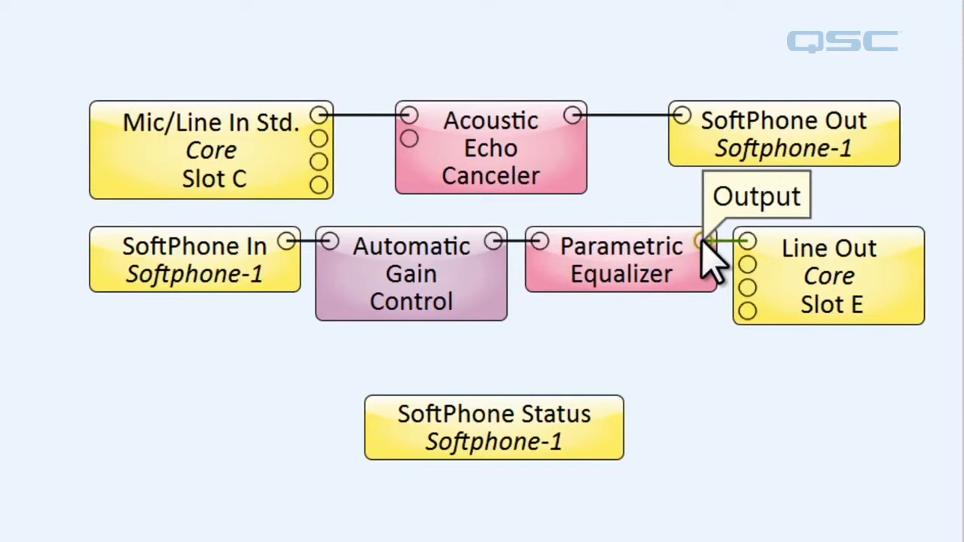
drag(702, 241, 433, 139)
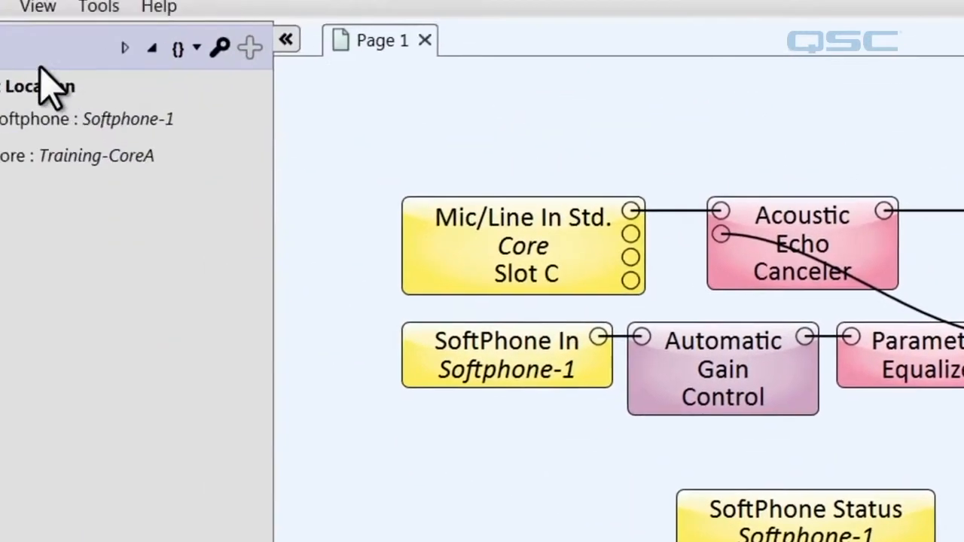
click(24, 37)
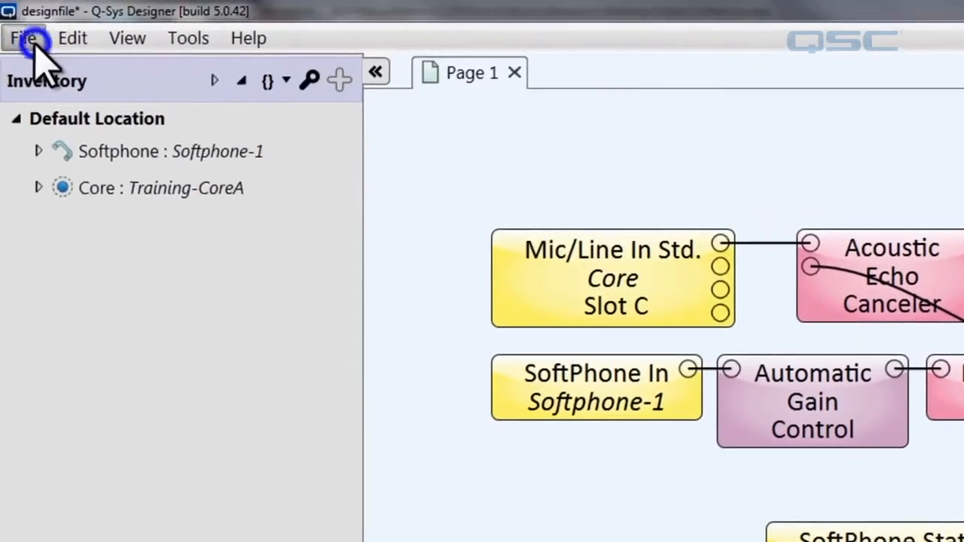
Save the design to the Core and run it, showing Softphone-1's Tone Control settings
click(198, 322)
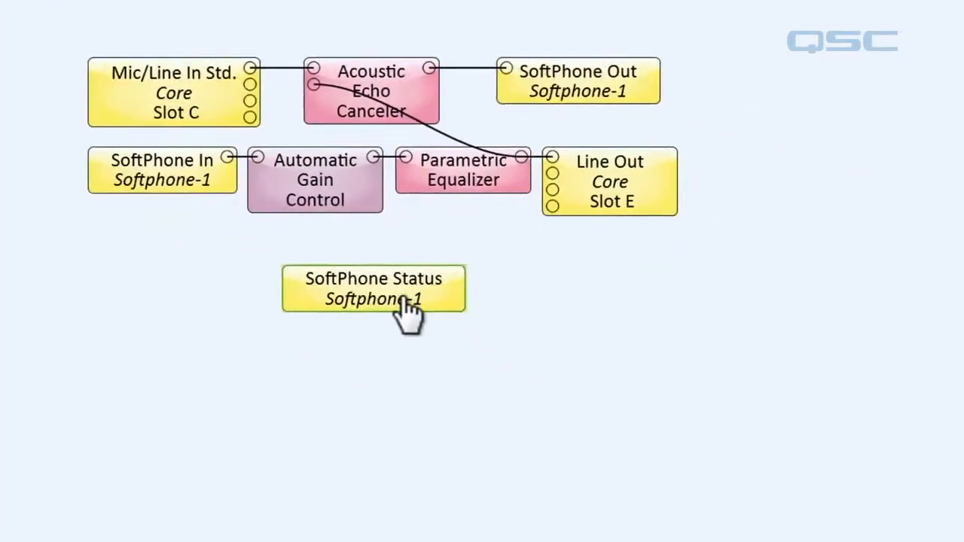
double_click(894, 537)
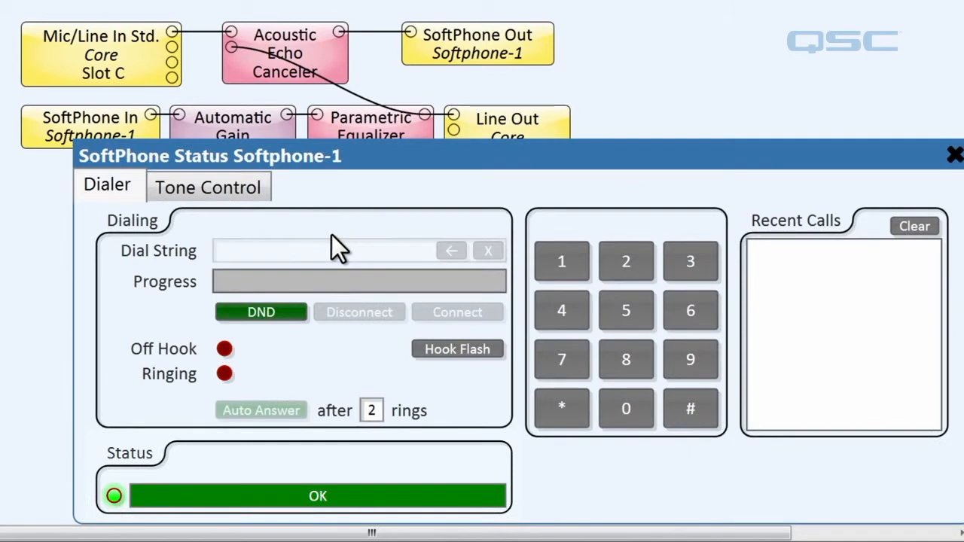
click(235, 198)
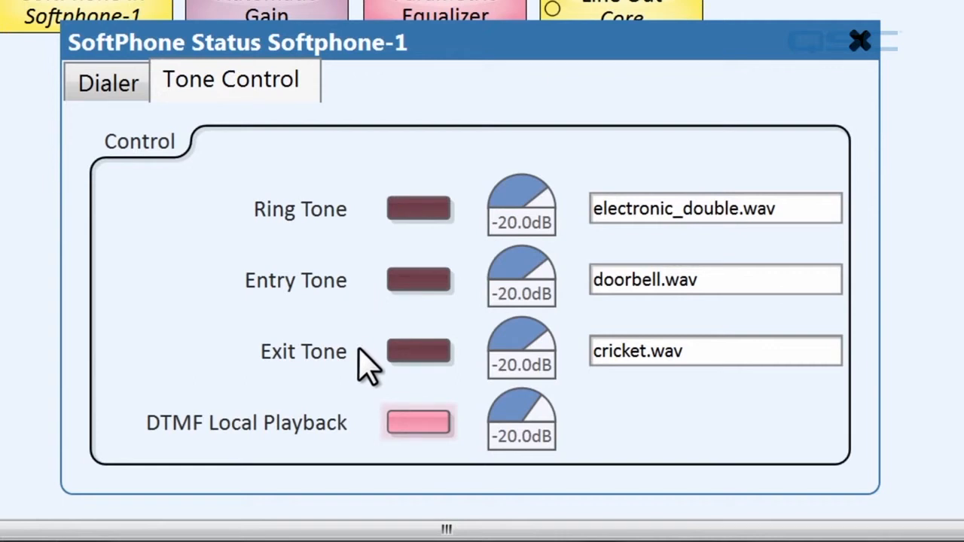
Enable ring, entry and exit tones, set ring level to -19.6 dB, and choose cricket.wav as ring tone
click(423, 214)
click(419, 280)
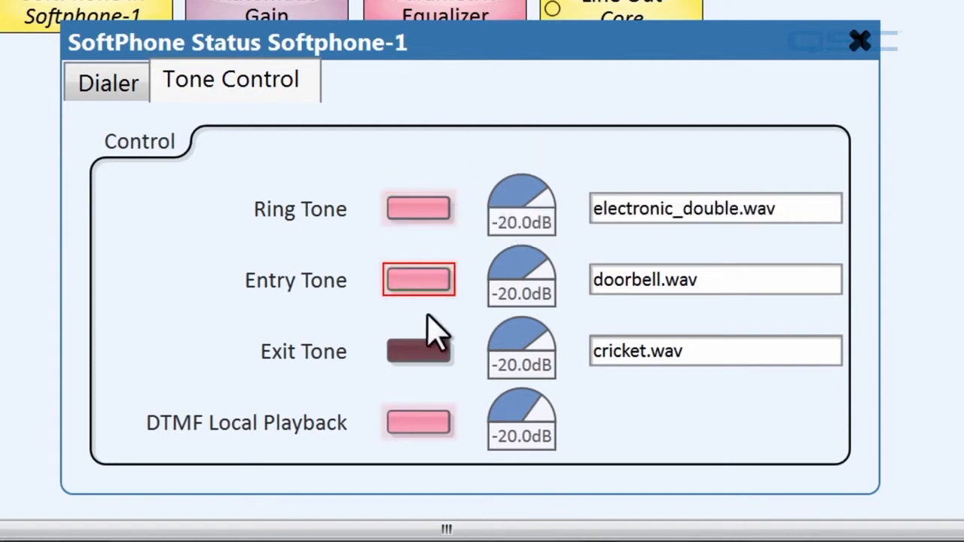
click(436, 353)
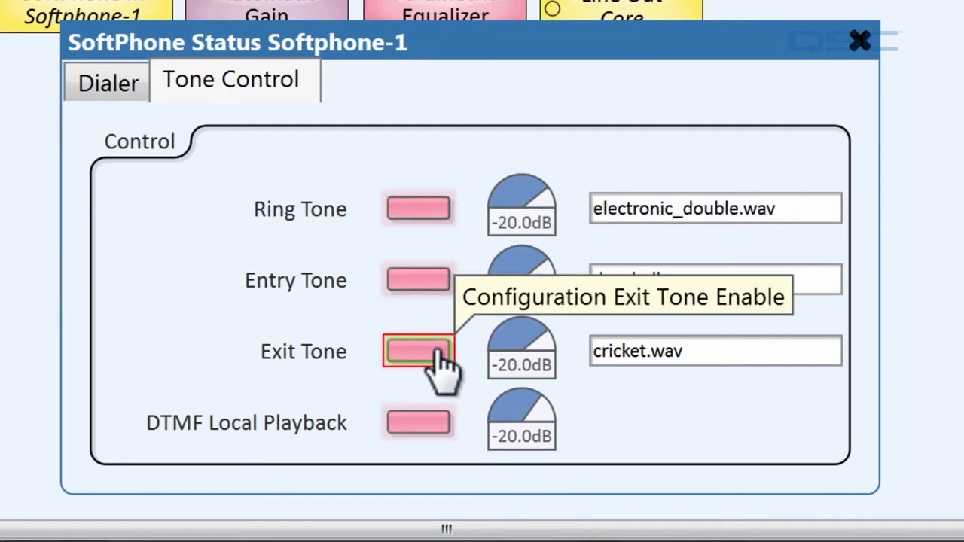
mouse_move(517, 215)
mouse_down()
mouse_move(490, 215)
mouse_move(510, 207)
mouse_up()
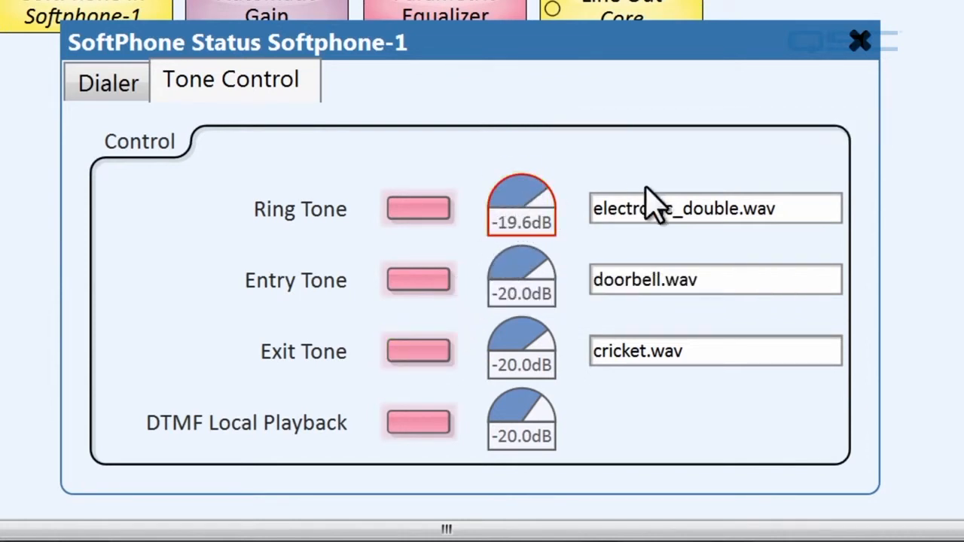
click(766, 217)
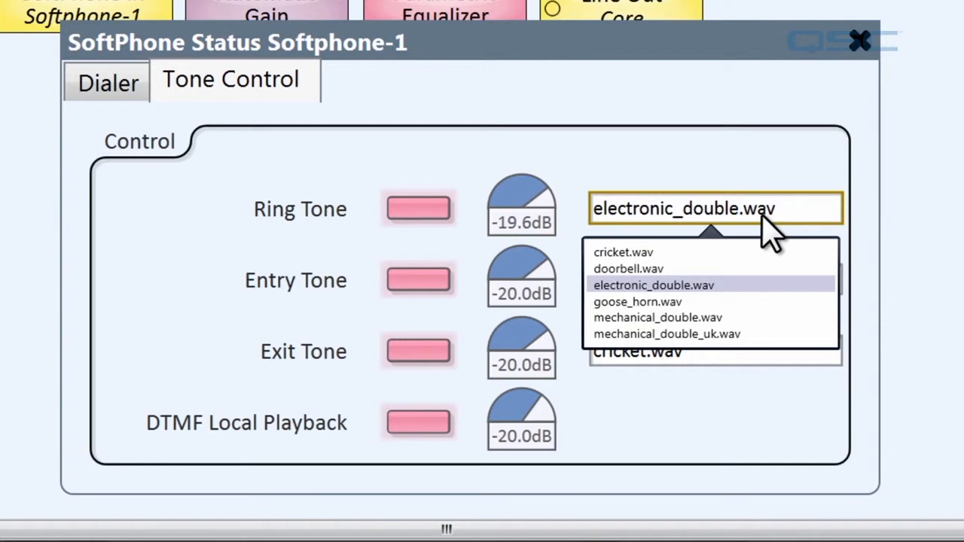
click(753, 253)
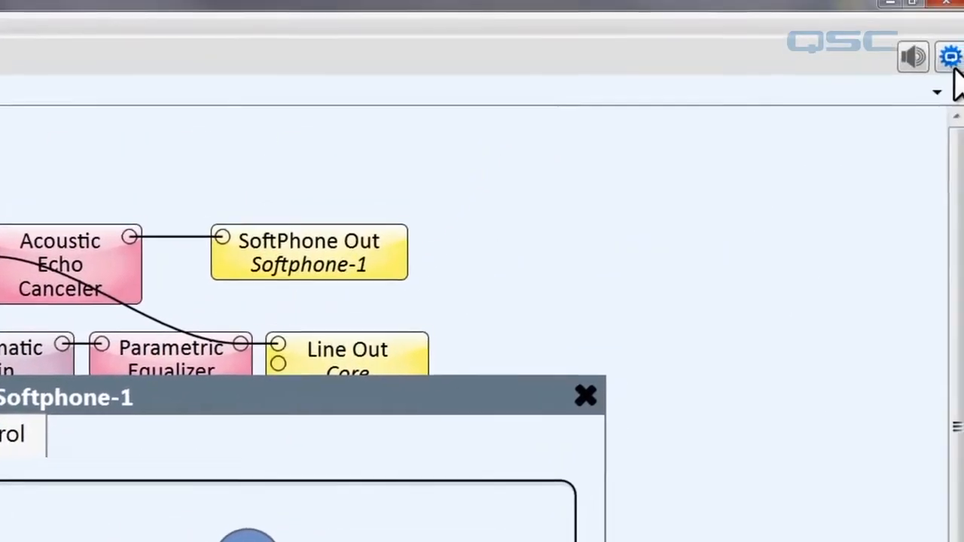
click(951, 58)
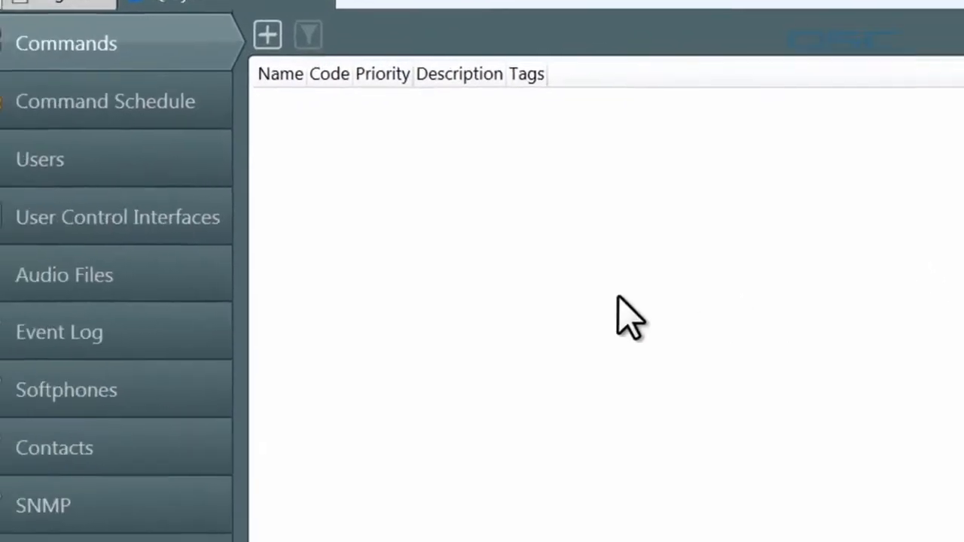
Upload Buzz Ringer Multiple.wav to the Core's Ringtones audio folder
click(201, 277)
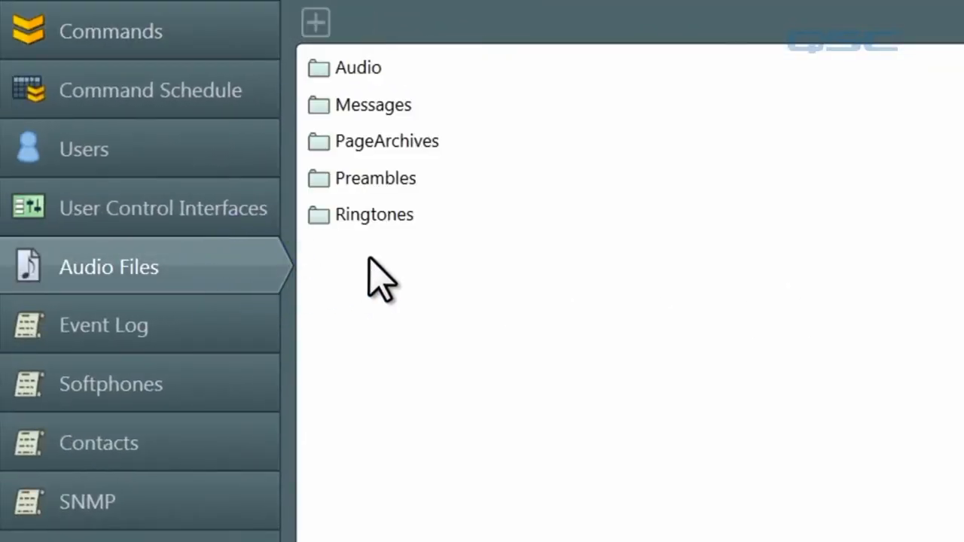
click(414, 213)
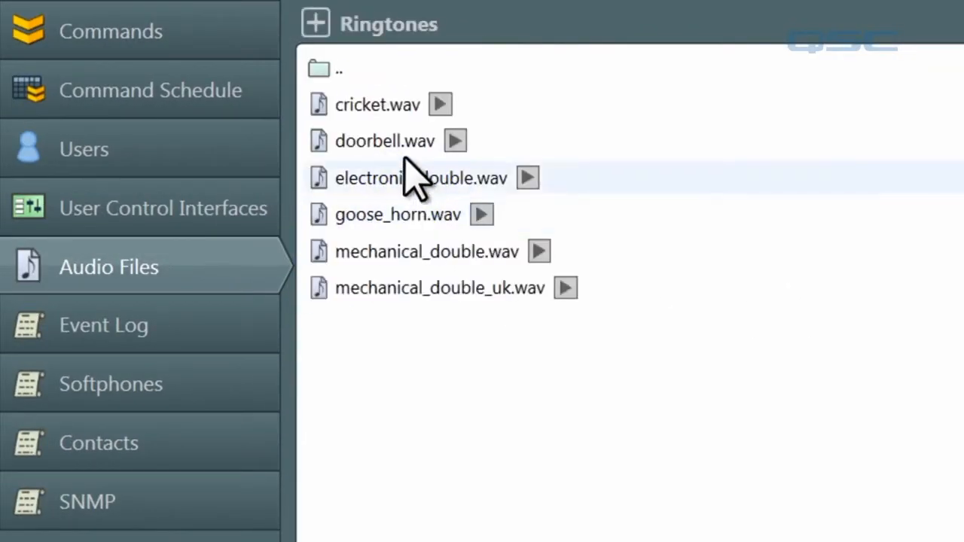
click(316, 23)
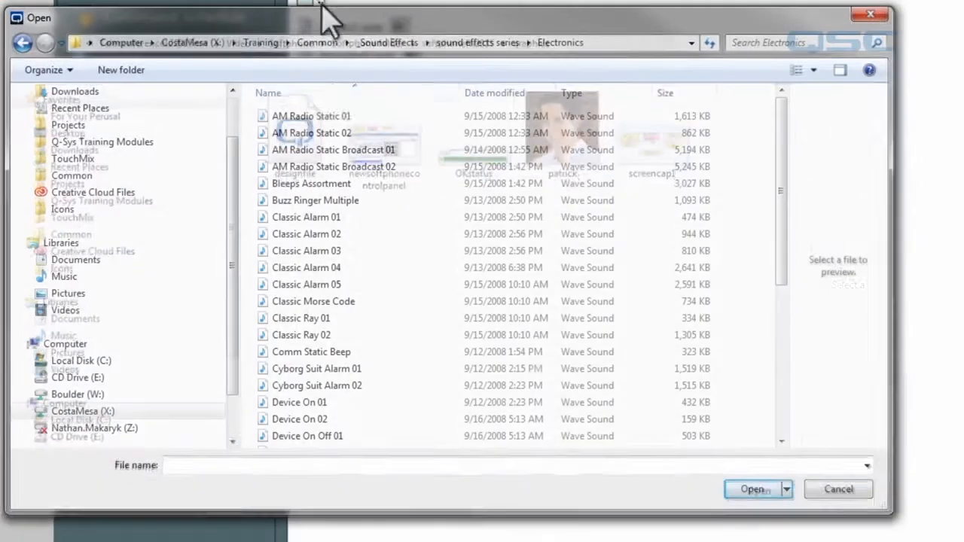
click(312, 200)
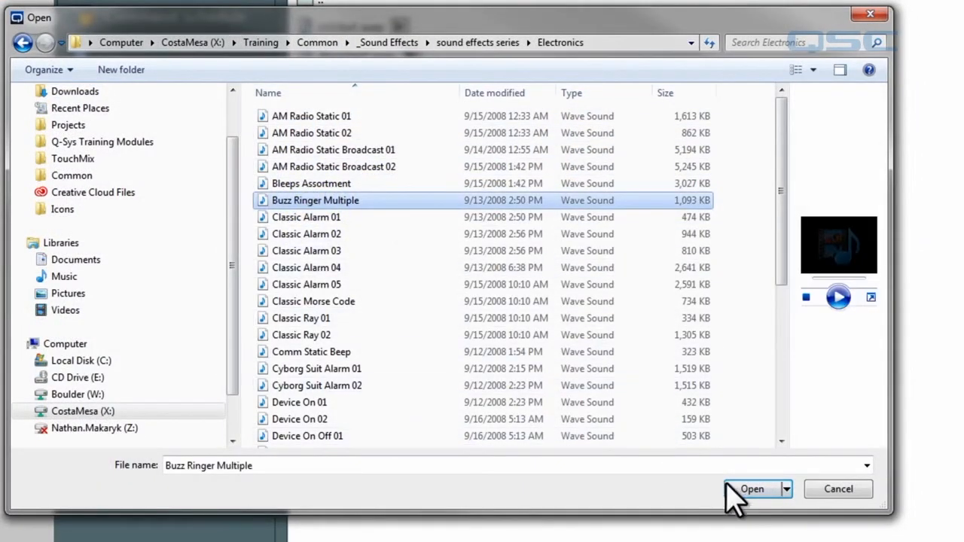
click(746, 489)
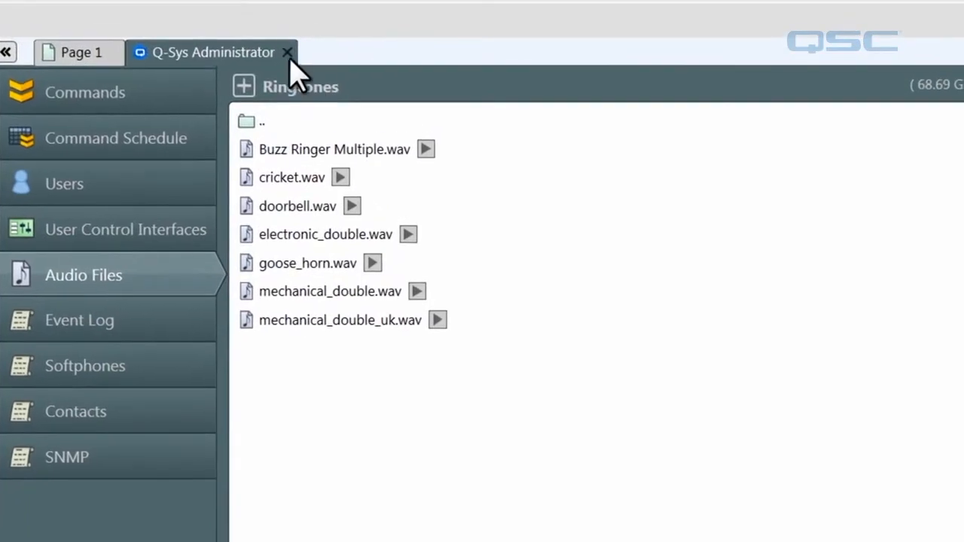
Make Buzz Ringer Multiple.wav Softphone-1's ring tone back on the schematic
click(289, 54)
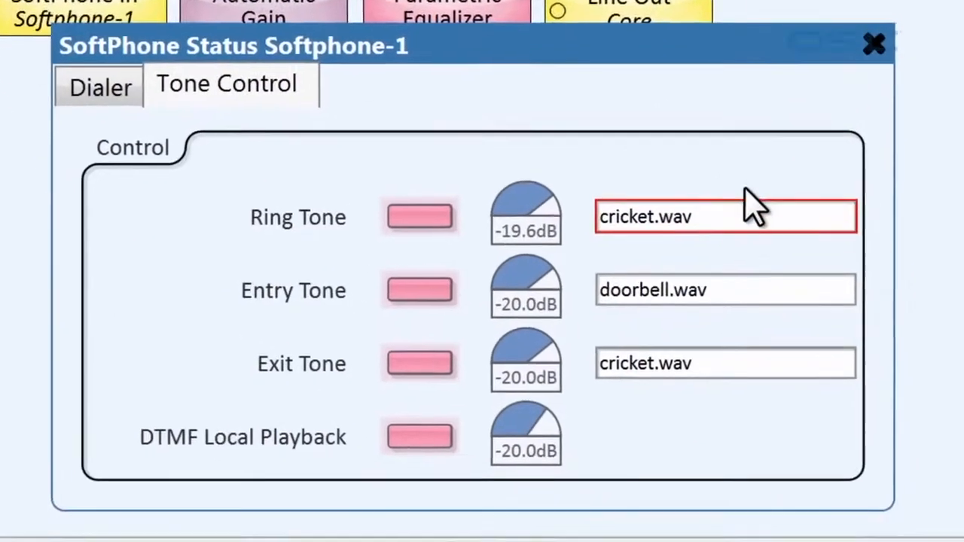
click(794, 488)
click(767, 240)
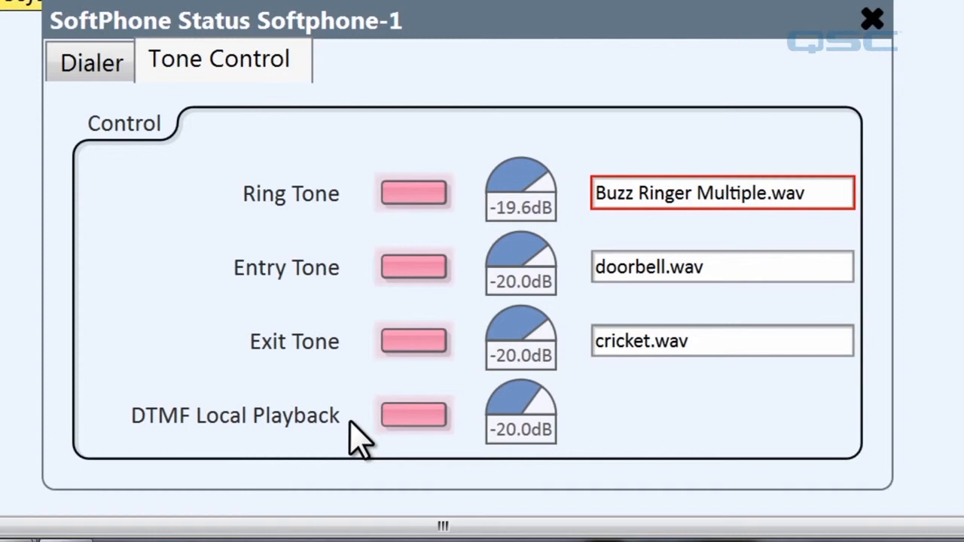
Switch off DTMF Local Playback and disconnect from the Core with F7
click(422, 423)
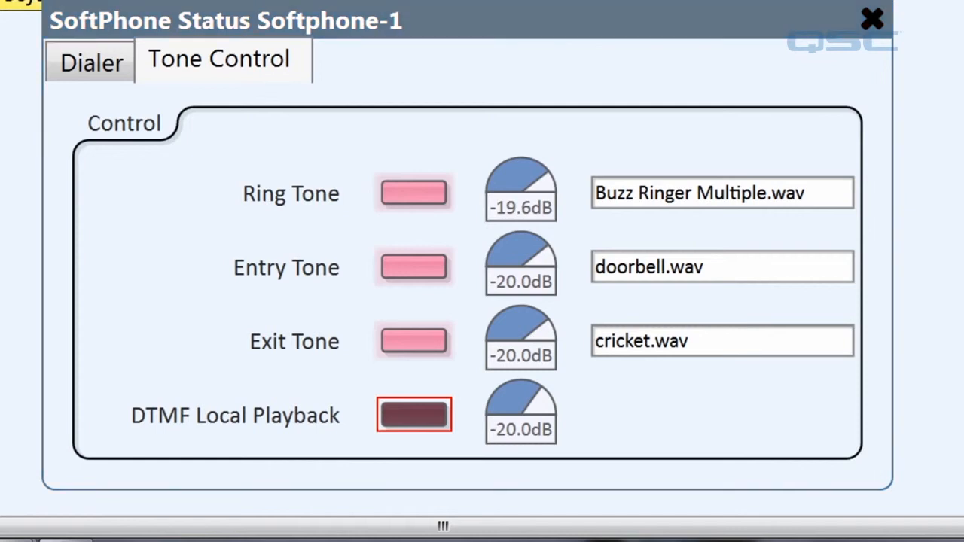
key(F7)
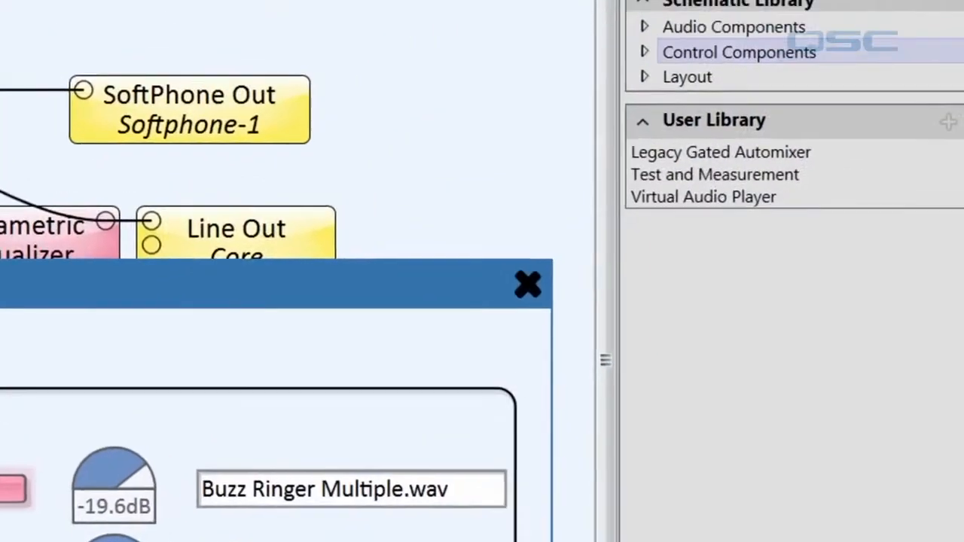
Close SoftPhone Status, place a Contact List from Control Components on the schematic, and open its panel
click(527, 284)
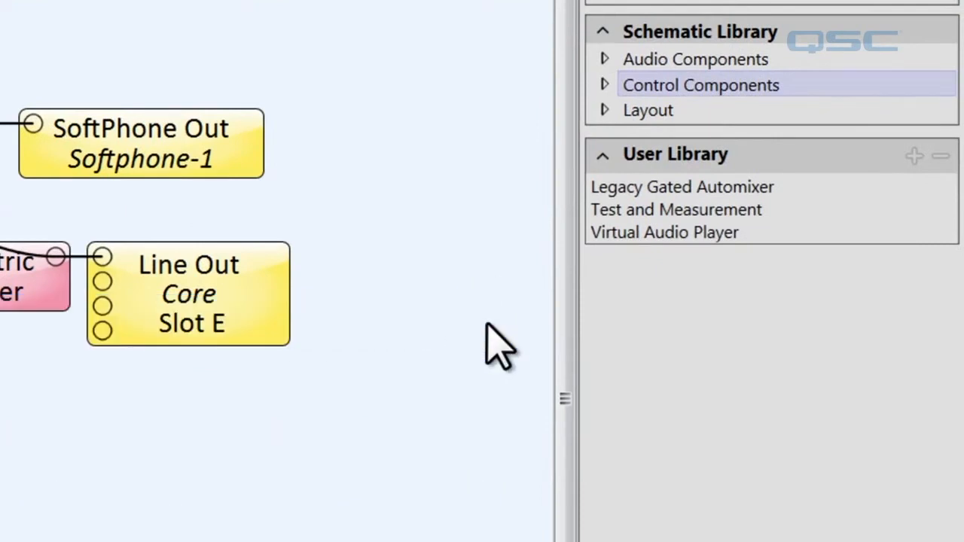
click(604, 85)
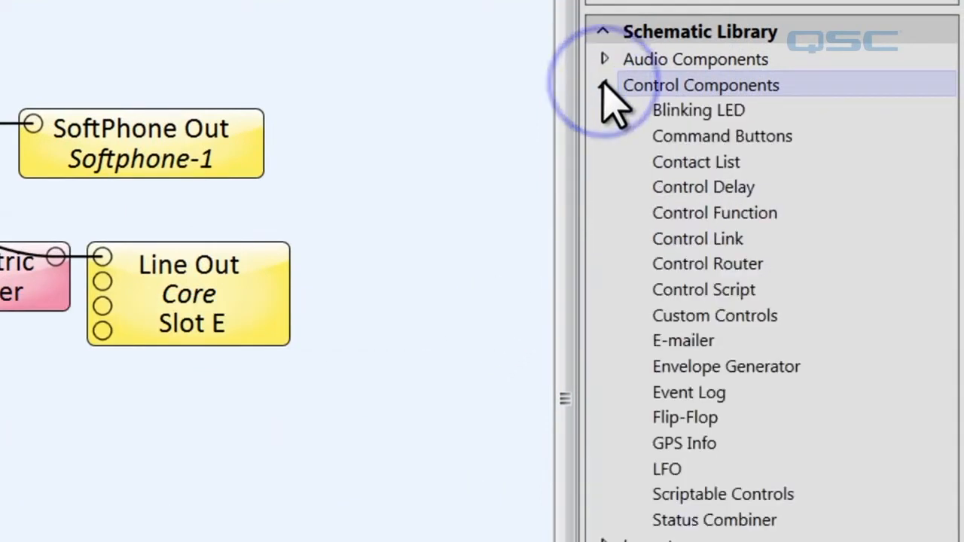
click(756, 168)
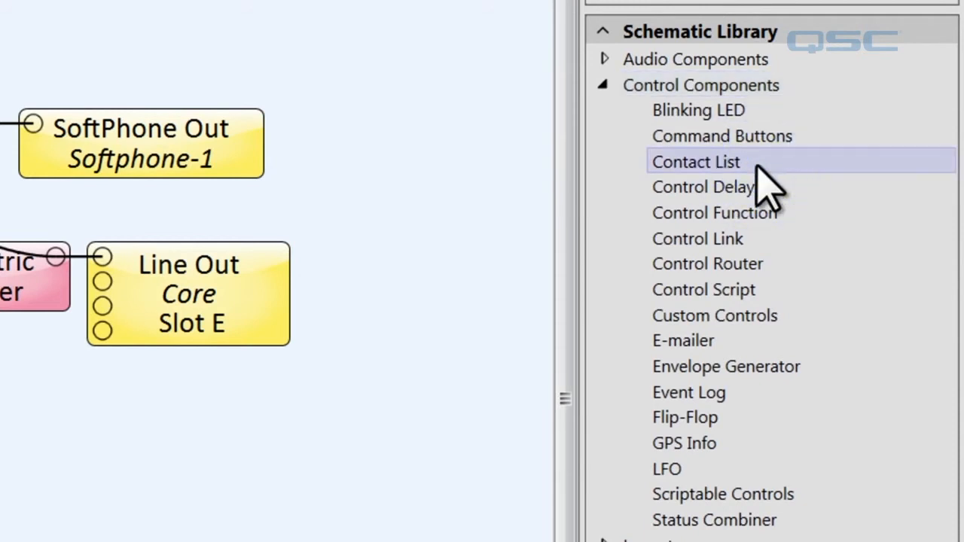
drag(756, 167, 113, 381)
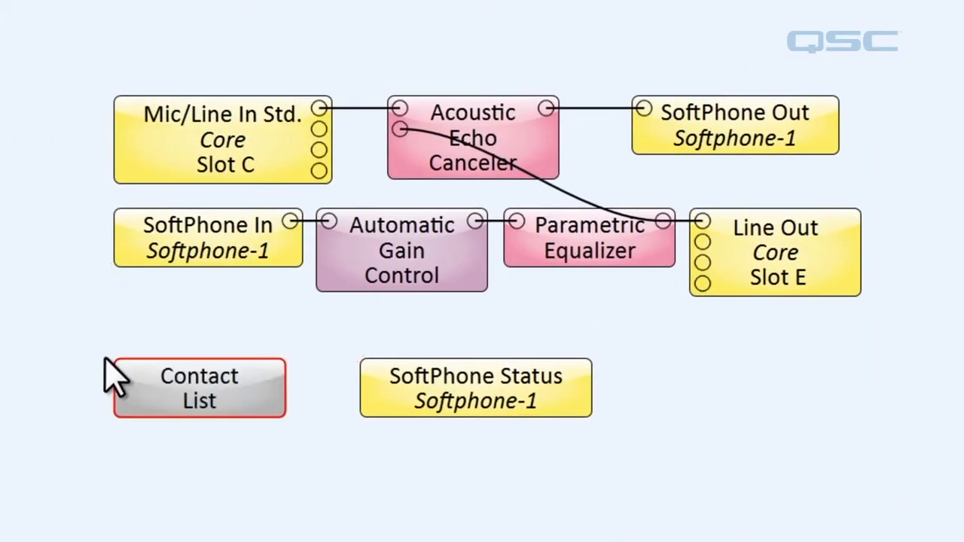
double_click(173, 379)
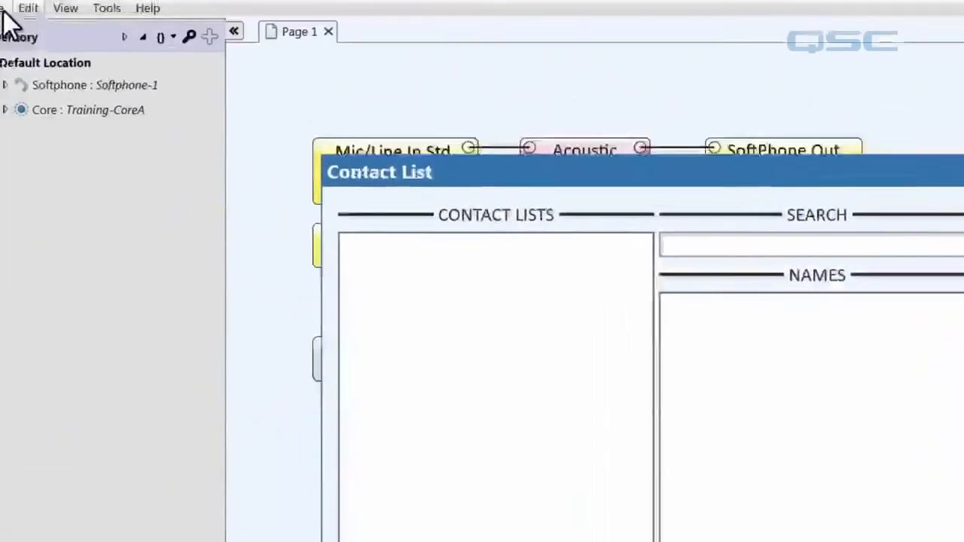
click(2, 10)
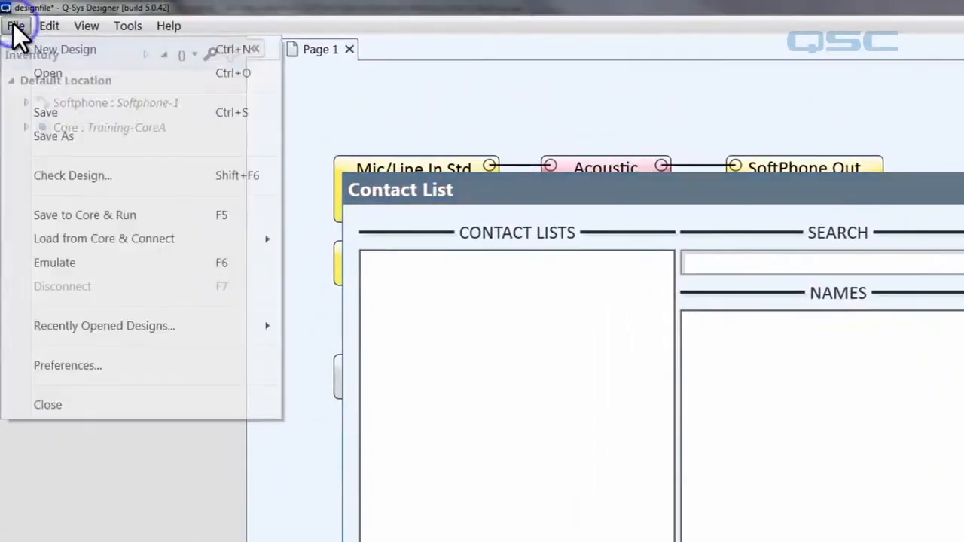
Run the design in emulation and create a new local contact list, Local Book 1, in Core administration
click(131, 245)
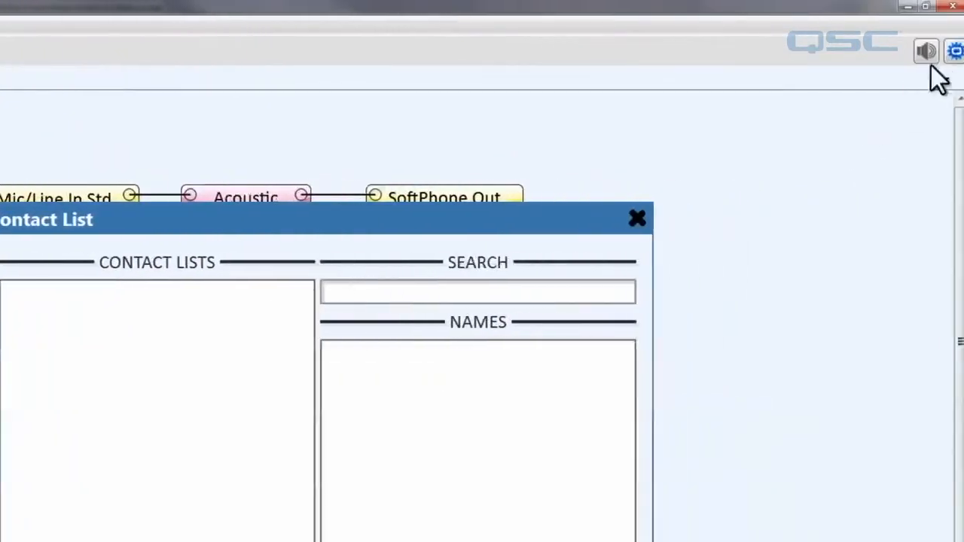
click(949, 51)
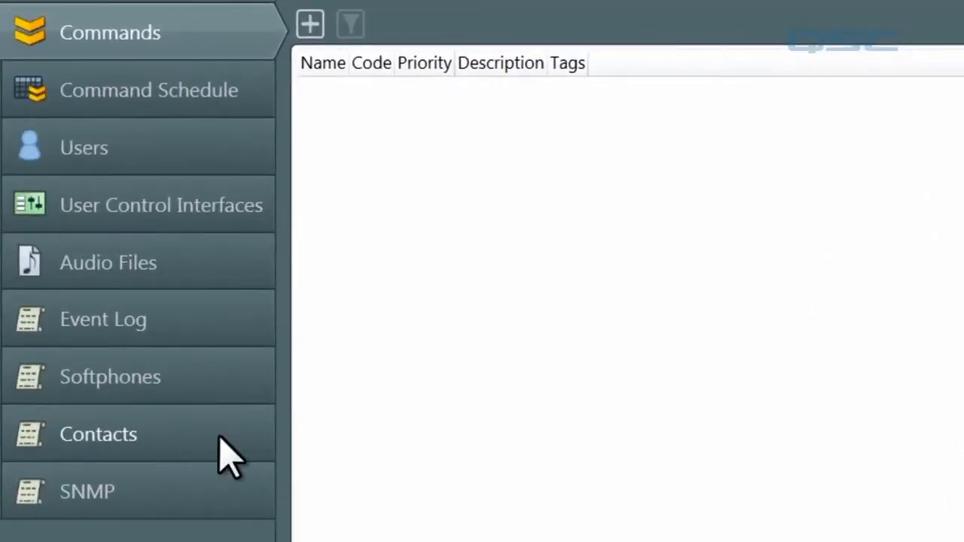
click(220, 439)
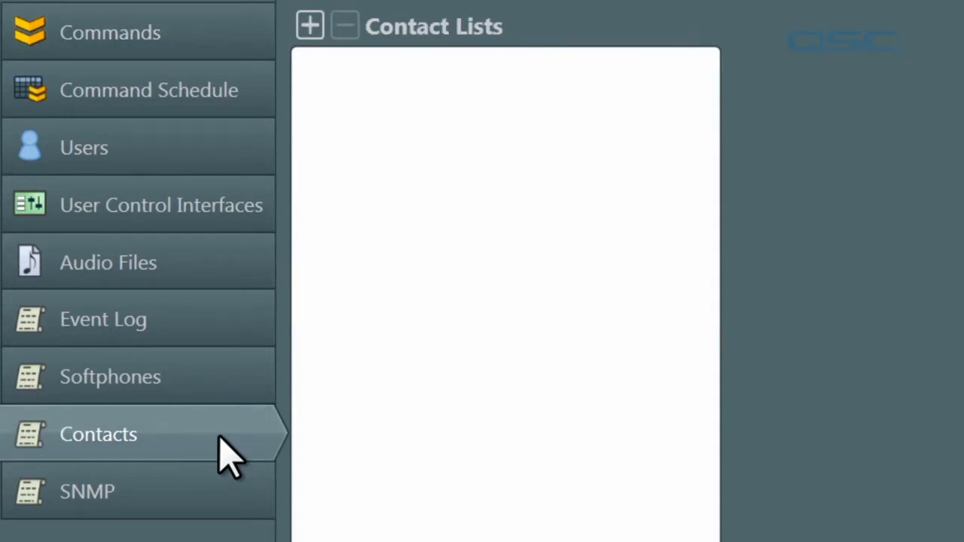
click(315, 30)
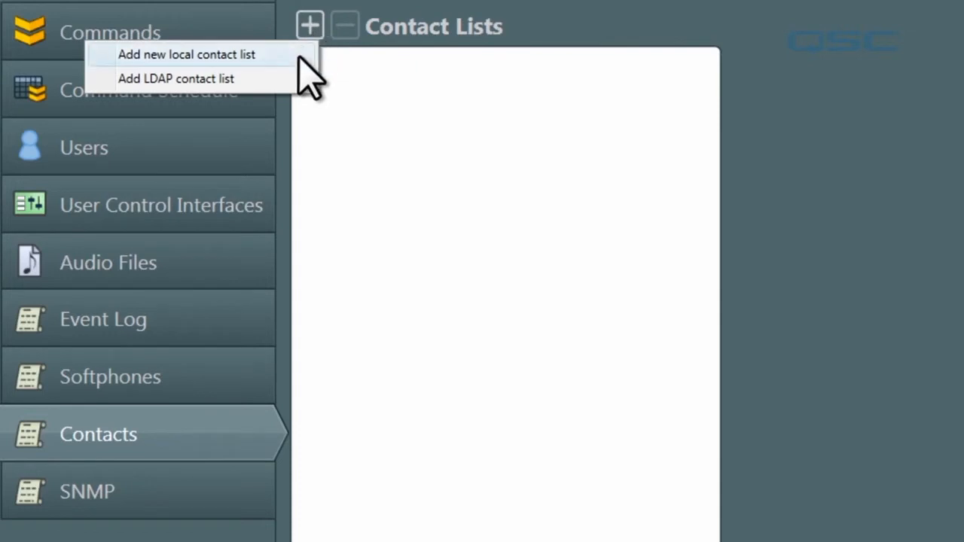
click(299, 57)
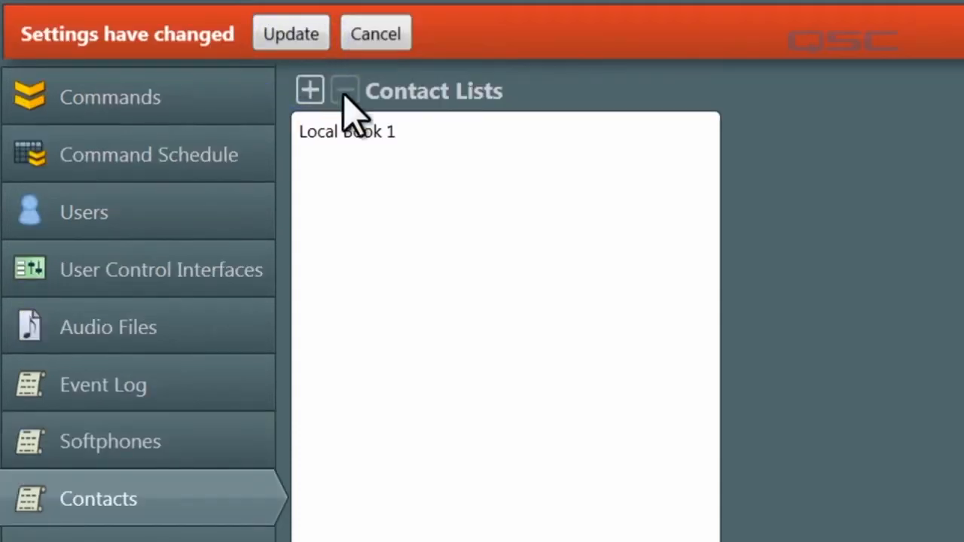
click(364, 129)
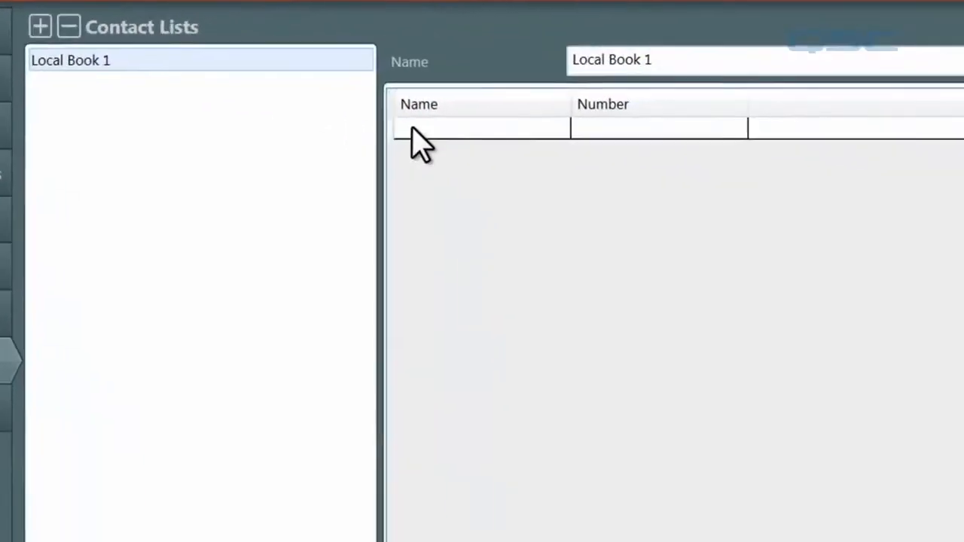
Add a contact with a name and phone number to Local Book 1
click(782, 215)
text(Nate)
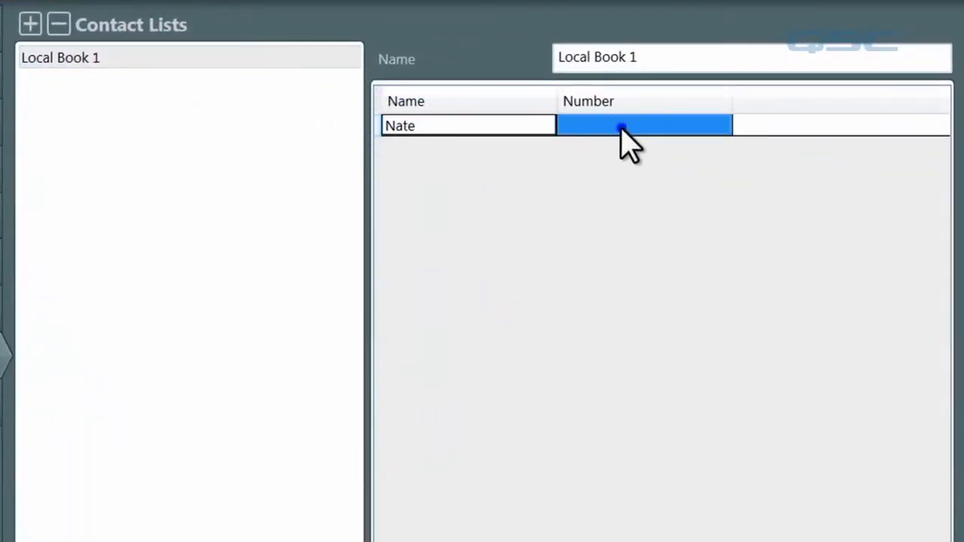
click(622, 128)
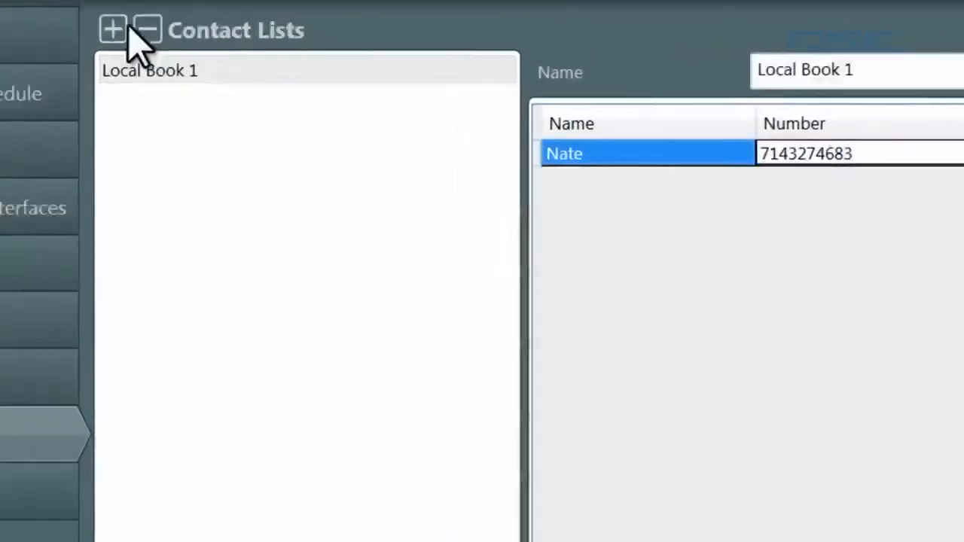
Add an LDAP contact list, LDAP Book 1, and apply the contact list settings
click(30, 25)
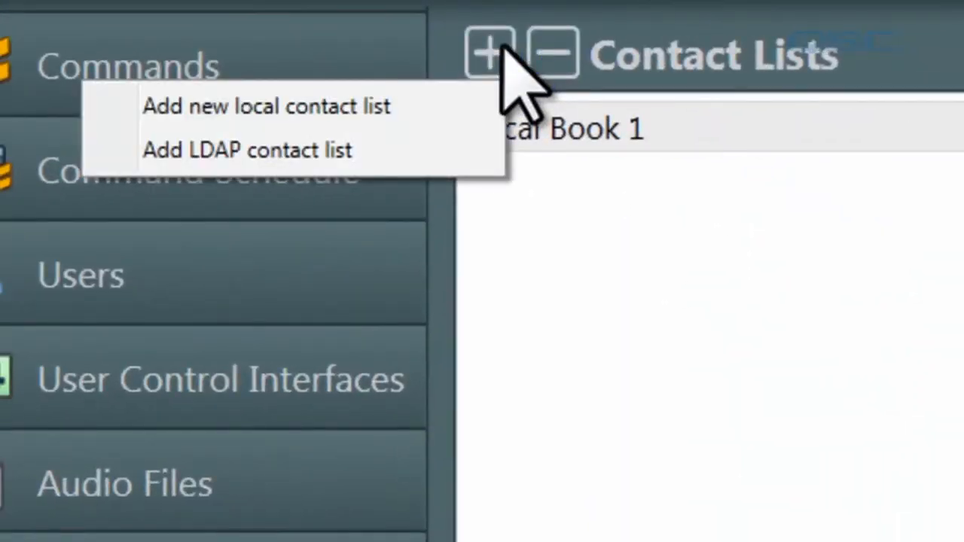
click(424, 163)
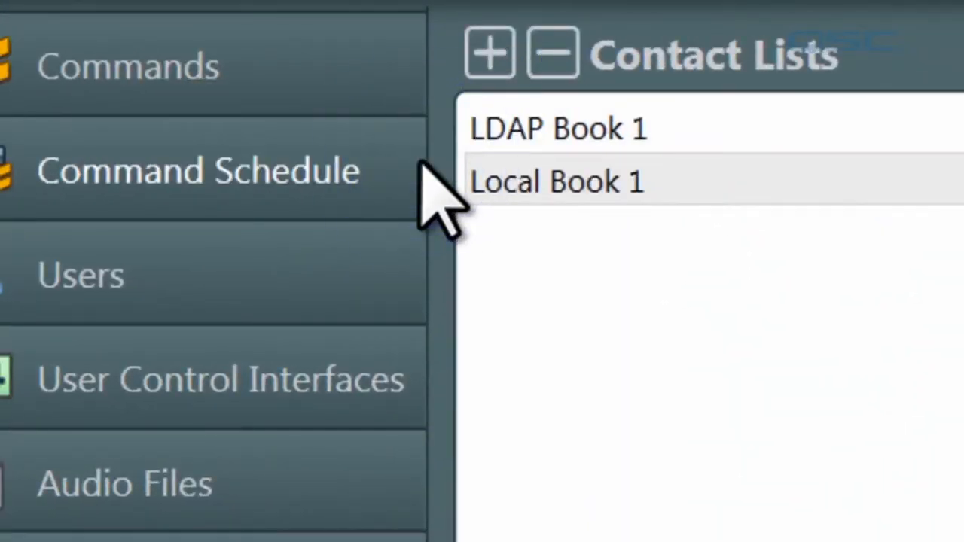
click(583, 130)
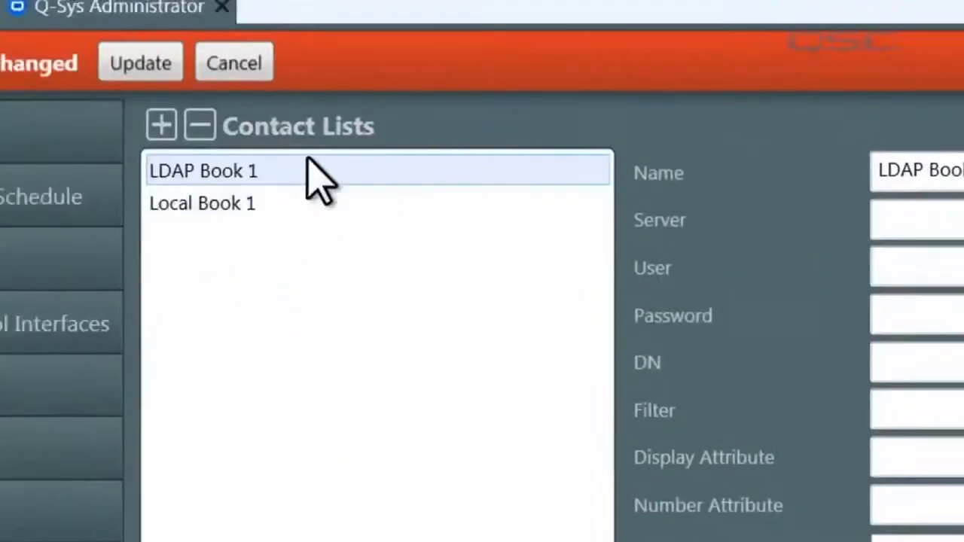
click(351, 102)
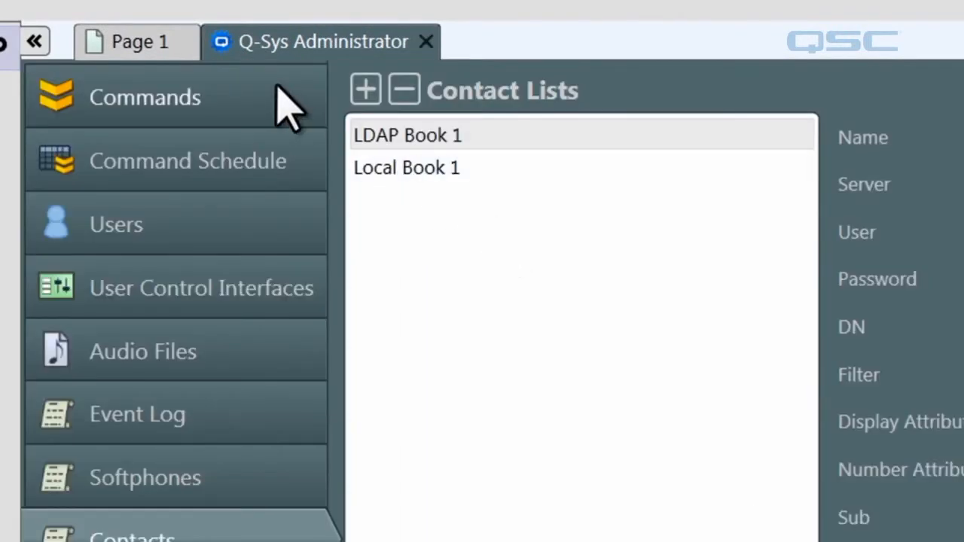
click(139, 47)
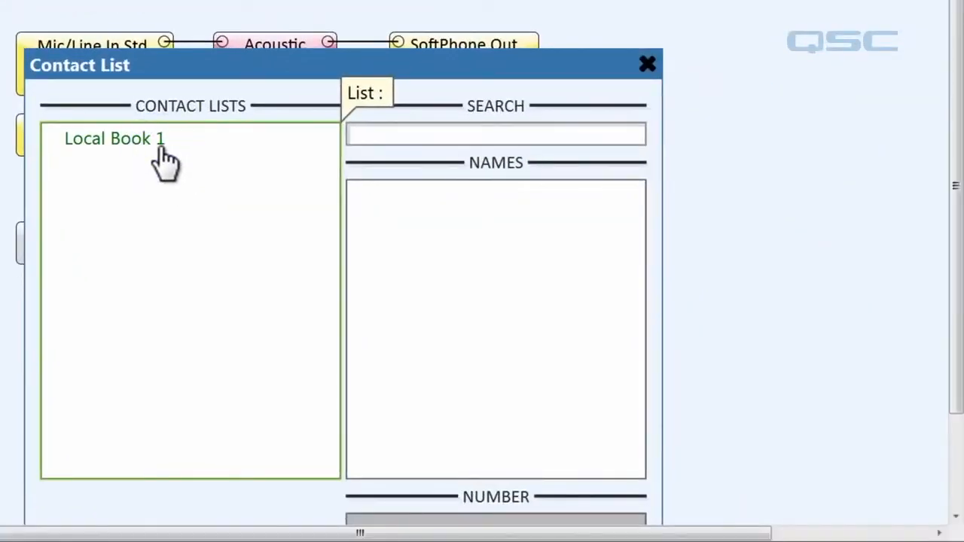
Show Local Book 1's saved contact and its phone number in the Contact List panel
click(162, 155)
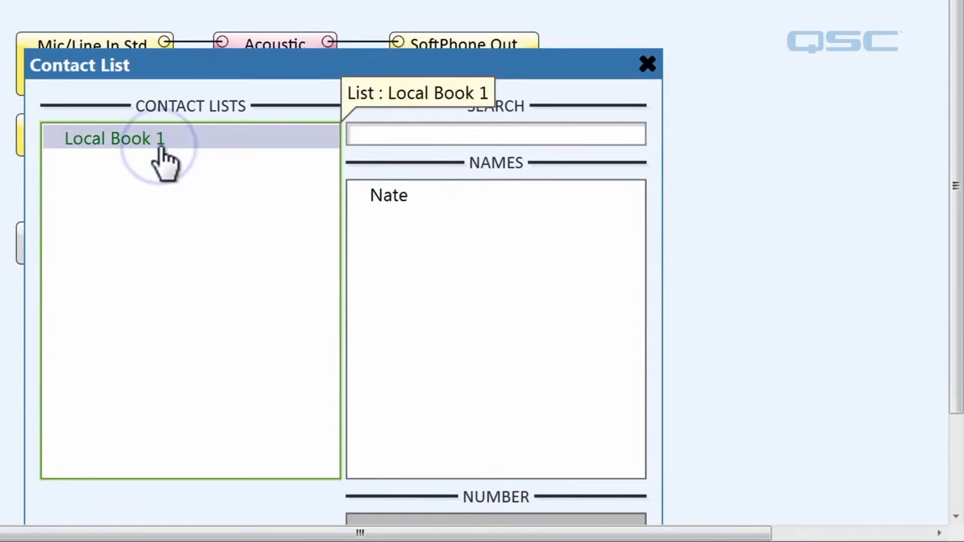
click(388, 197)
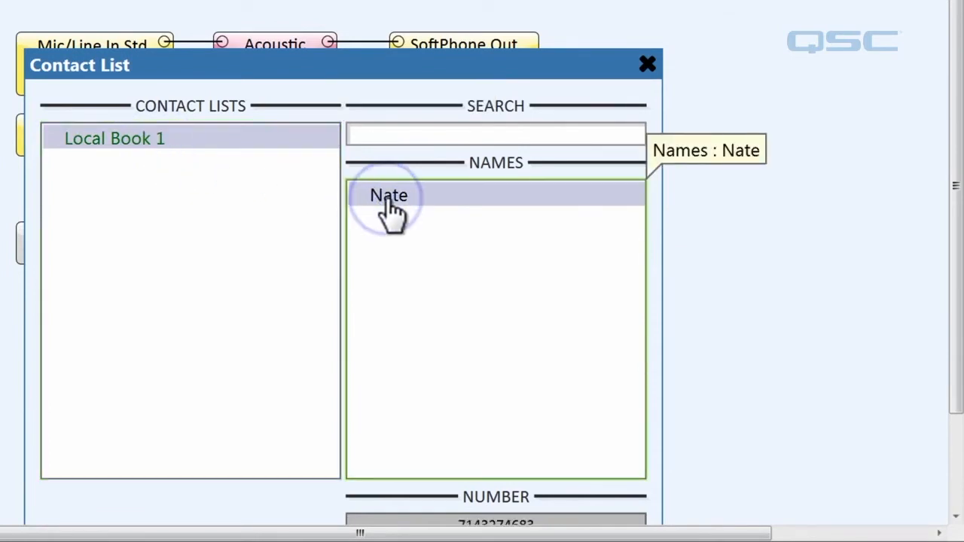
scroll(958, 415, down, 1)
drag(958, 414, 959, 443)
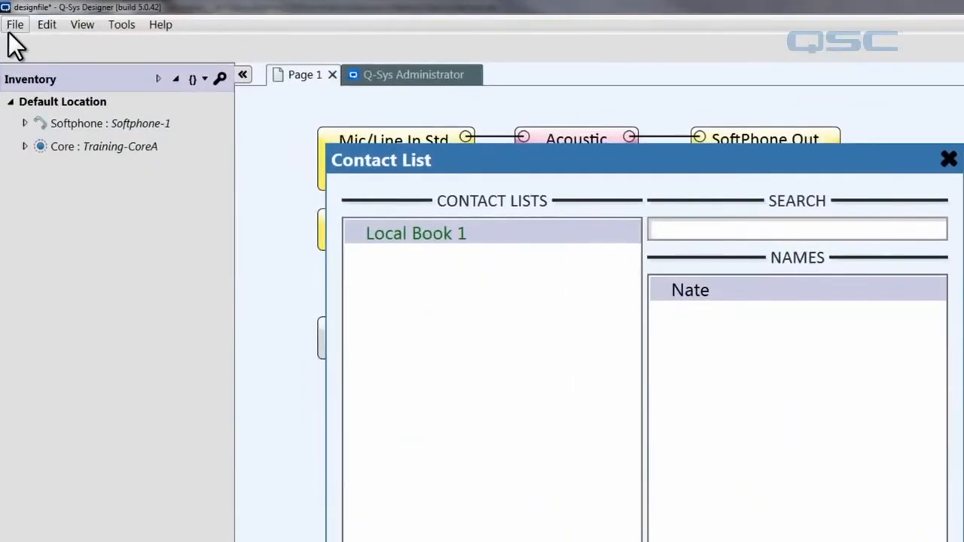
click(13, 30)
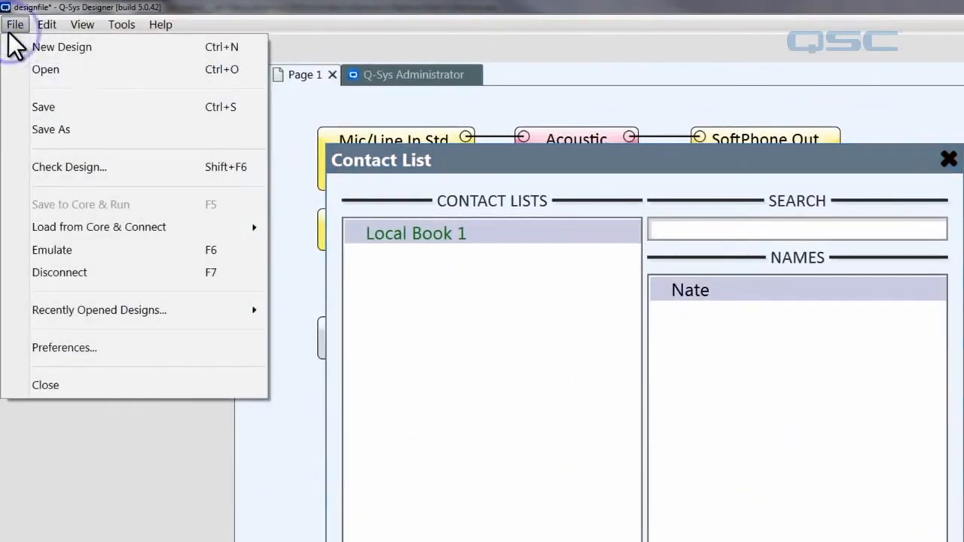
Disconnect emulation, close the Contact List window, and enable the Contact List block's Number control pin
click(155, 273)
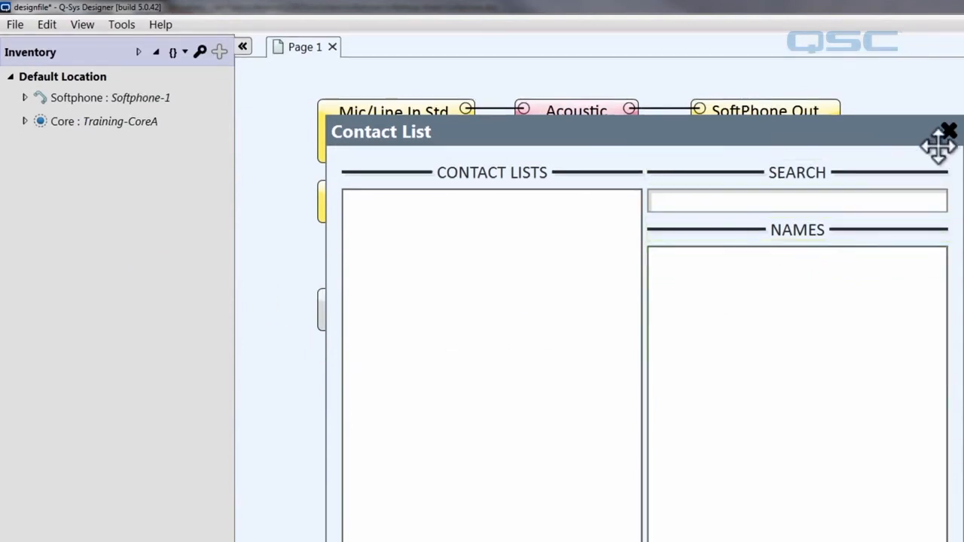
click(949, 133)
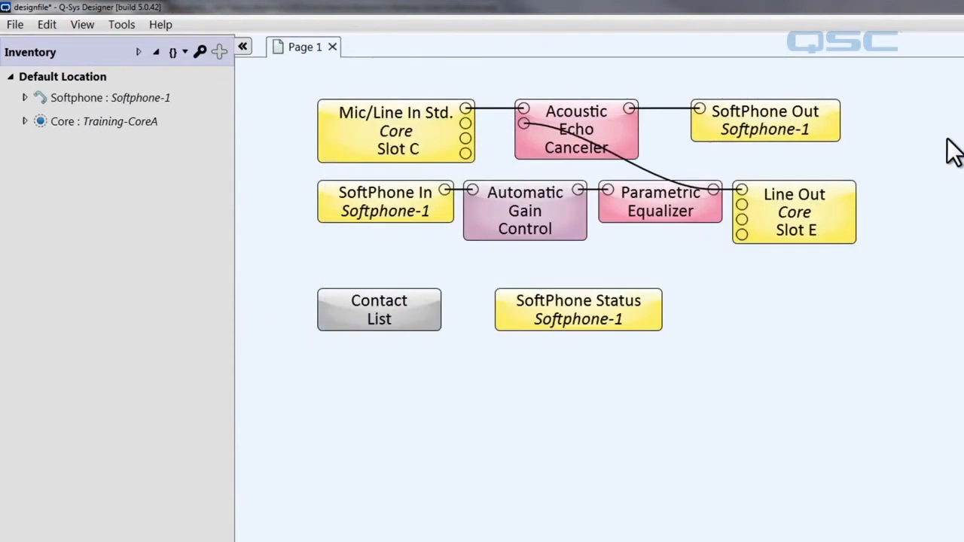
click(422, 310)
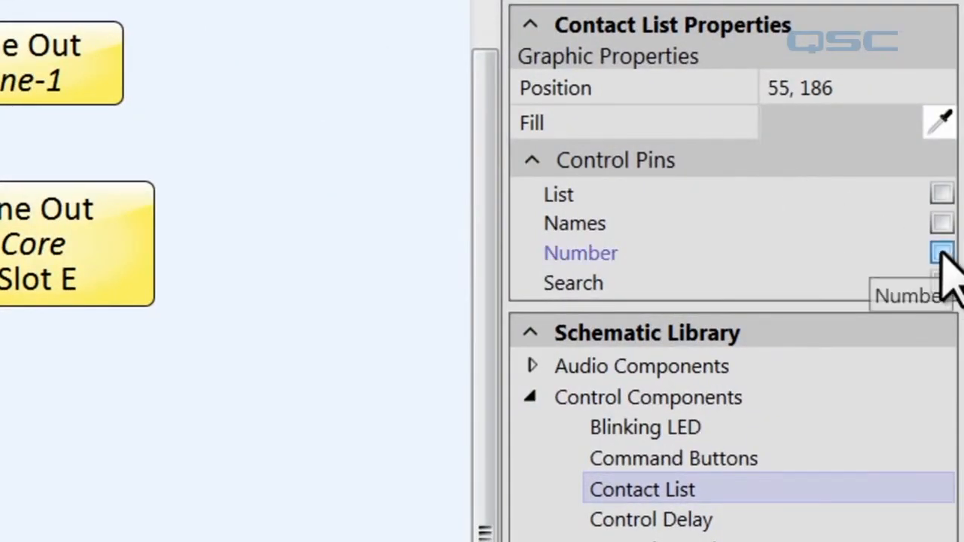
click(942, 254)
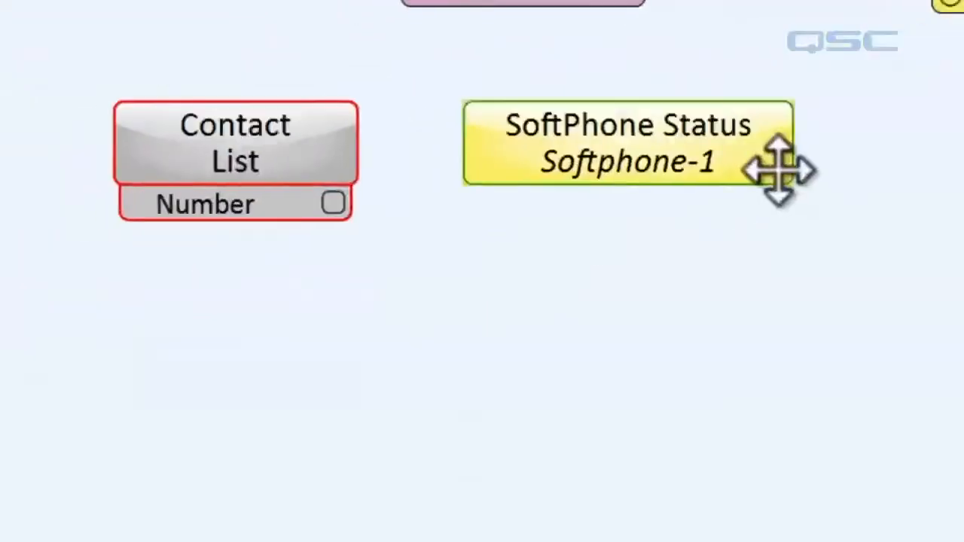
click(817, 160)
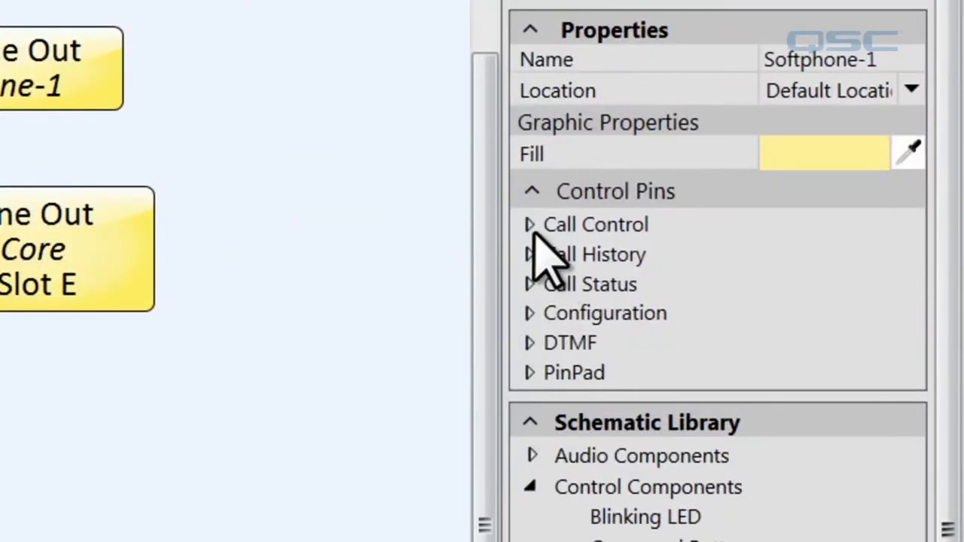
click(531, 228)
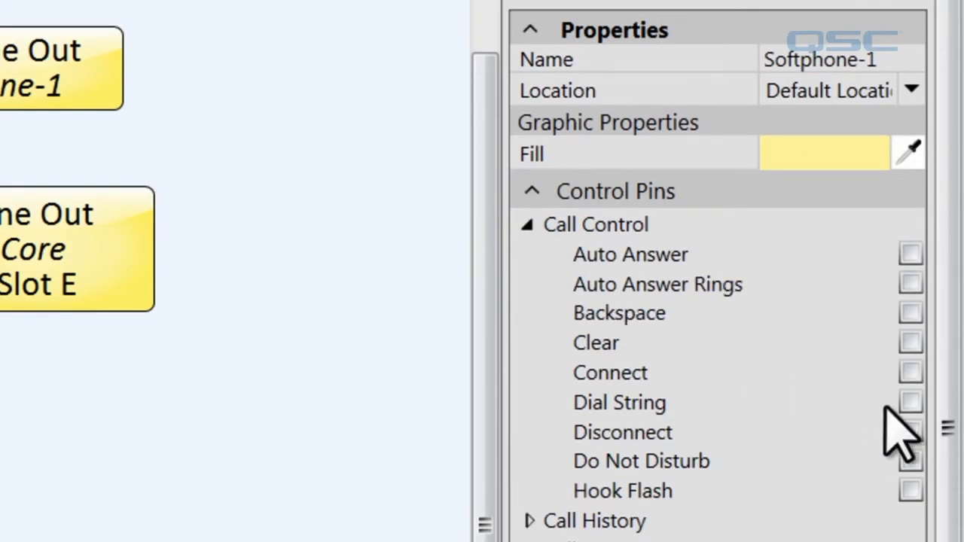
Wire the Contact List Number pin to Softphone-1's Dial String pin and open the SoftPhone Status panel
click(910, 404)
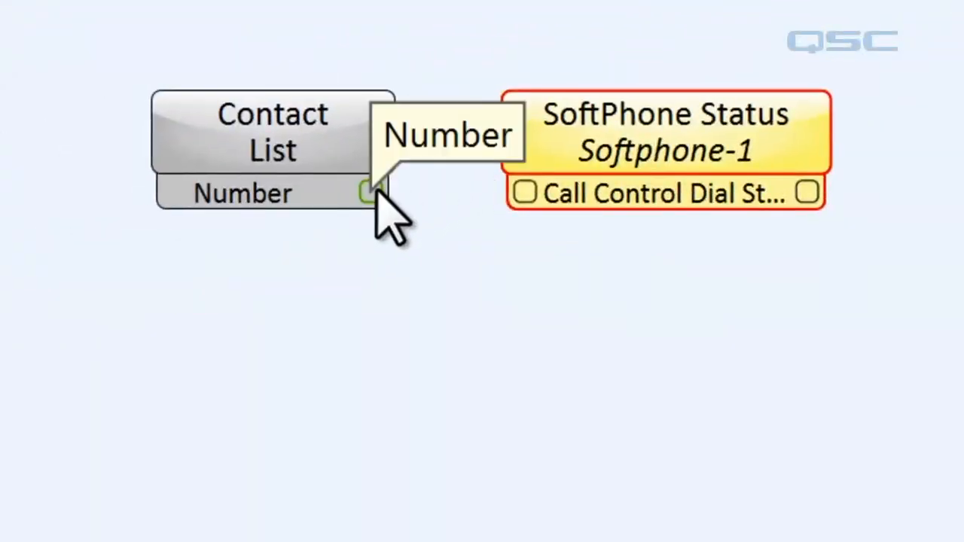
drag(378, 189, 527, 190)
double_click(625, 127)
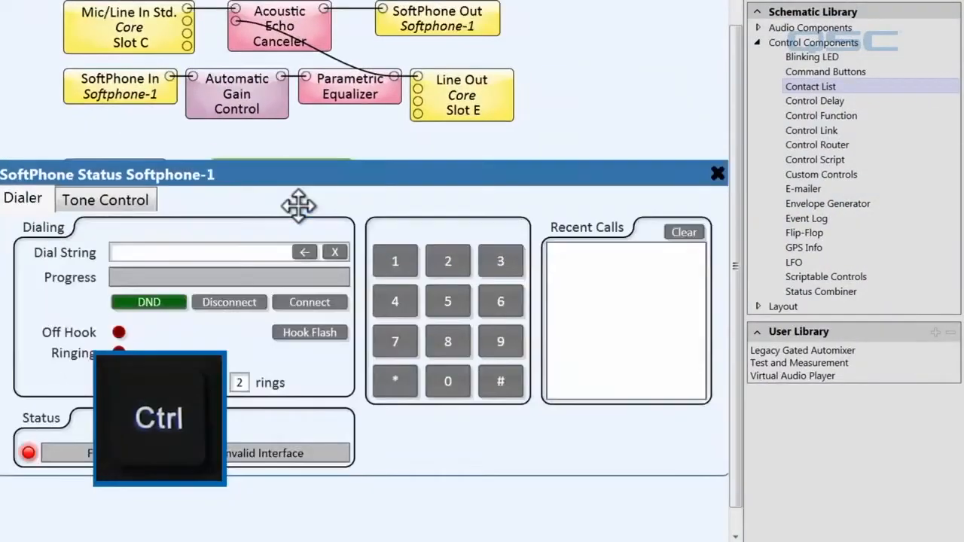
ctrl+scroll(294, 207, down, 3)
drag(265, 165, 323, 22)
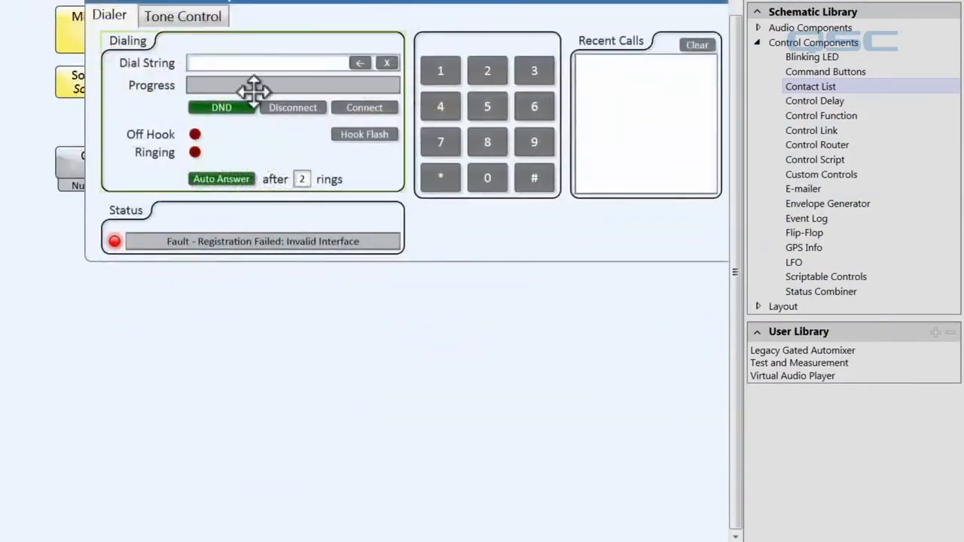
Open the Contact List control window, run the design in emulation, and pick the contact to dial
double_click(73, 161)
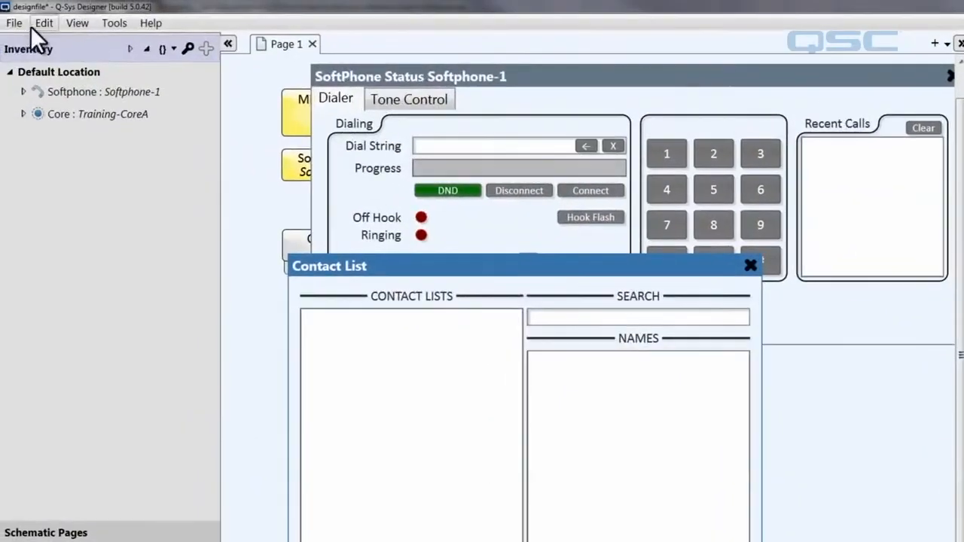
click(13, 22)
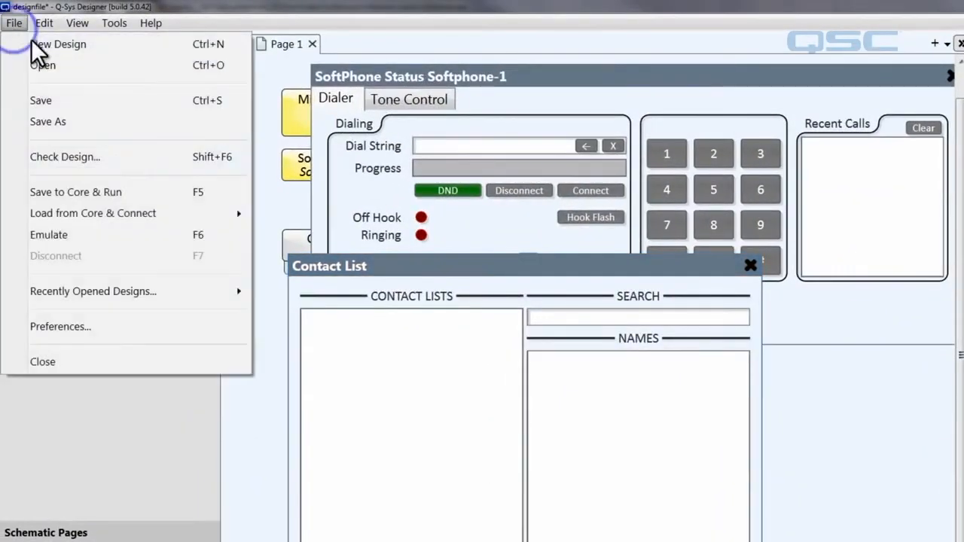
click(131, 236)
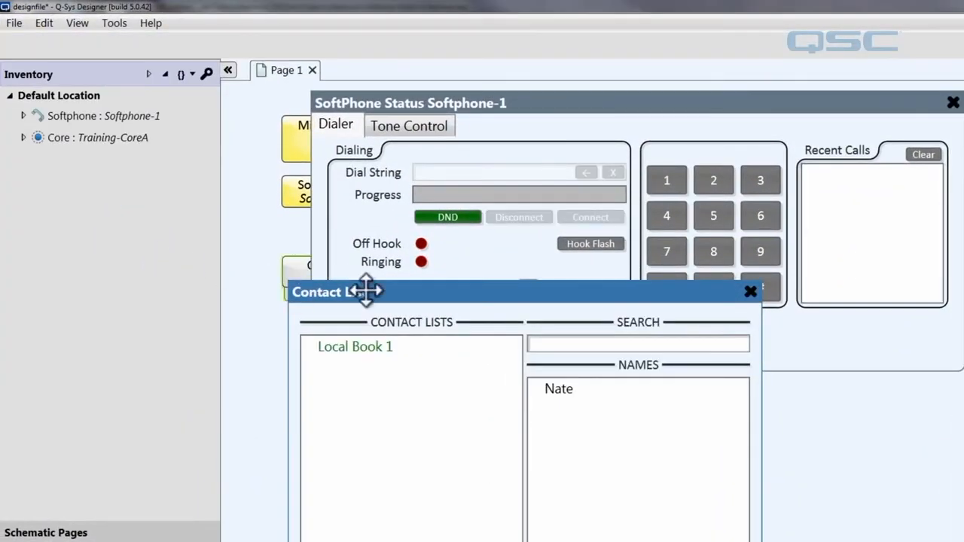
click(558, 388)
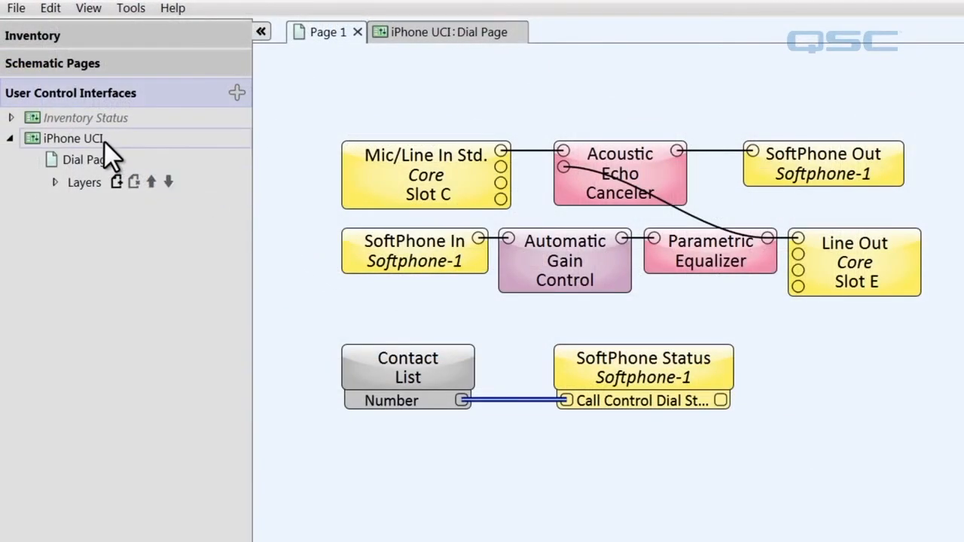
Open the iPhone UCI Dial Page and show its Speed Dial list of eight named contacts
double_click(98, 140)
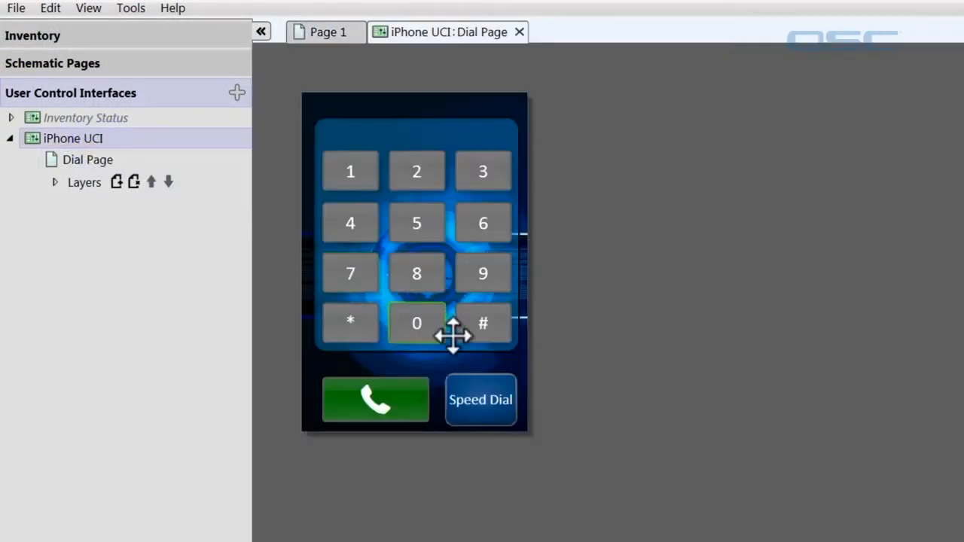
click(495, 389)
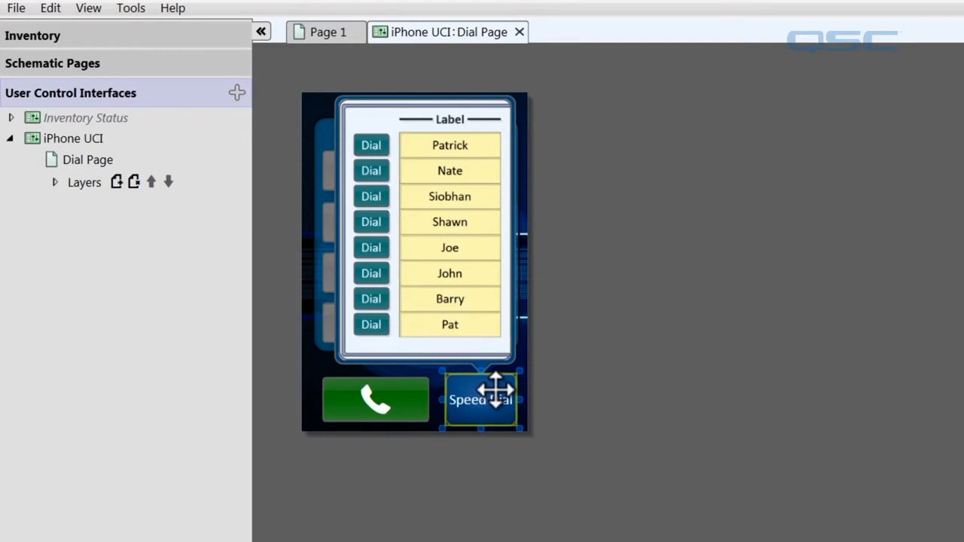